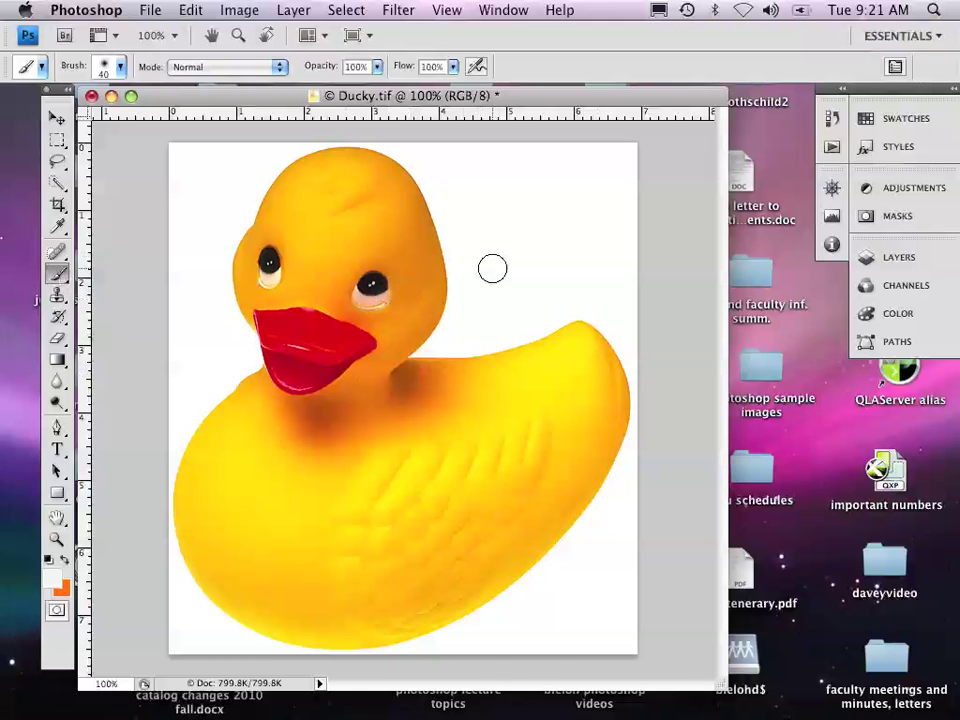
Step: Resize the brush to 60 px
key(bracketright)
key(bracketright)
key(bracketright)
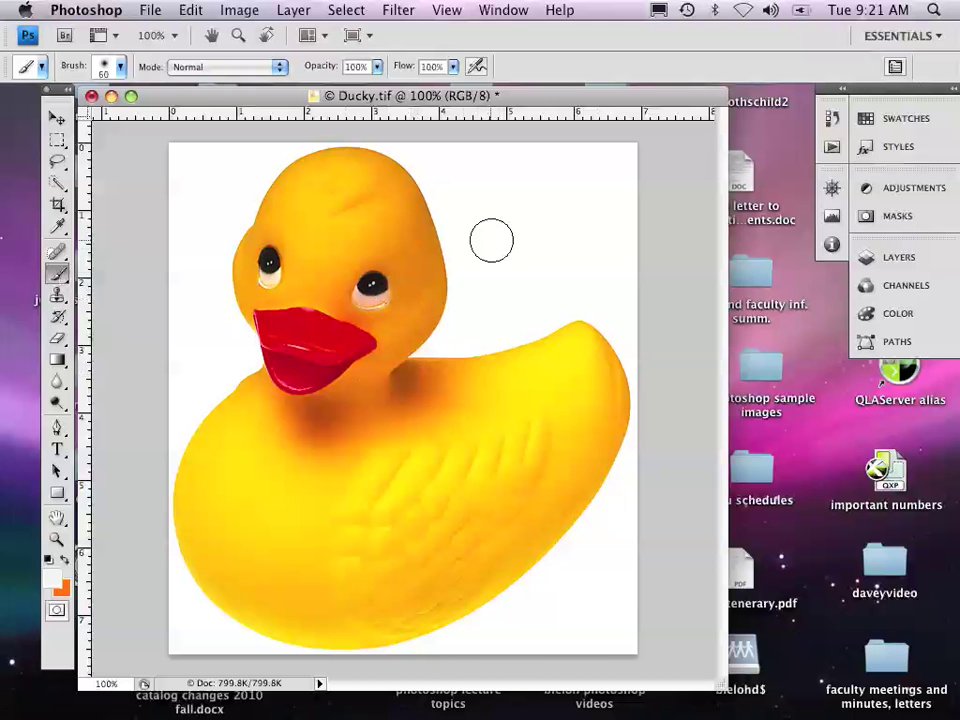
key(bracketright)
key(bracketright)
key(bracketleft)
key(bracketleft)
key(bracketleft)
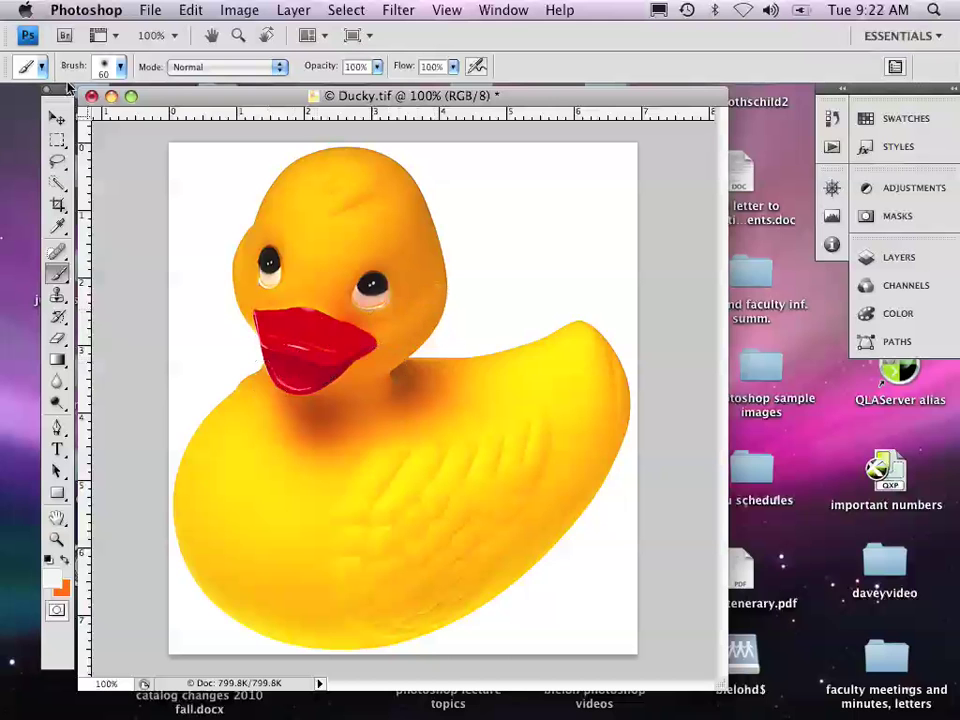
Step: Switch Quick Mask mode on and back off repeatedly to compare it with Standard mode
click(58, 612)
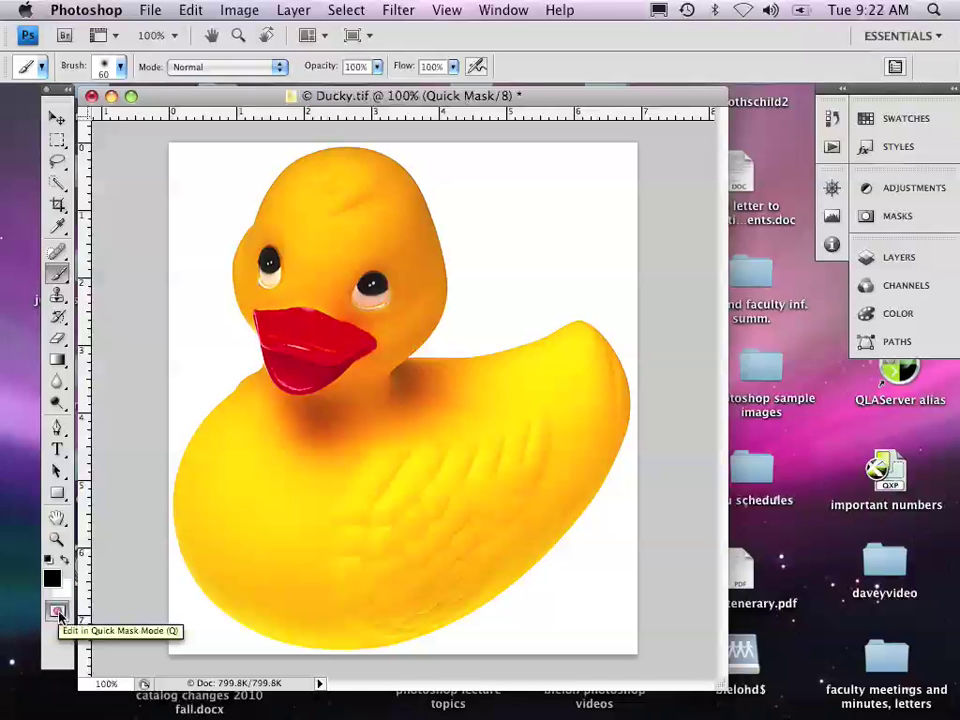
click(58, 612)
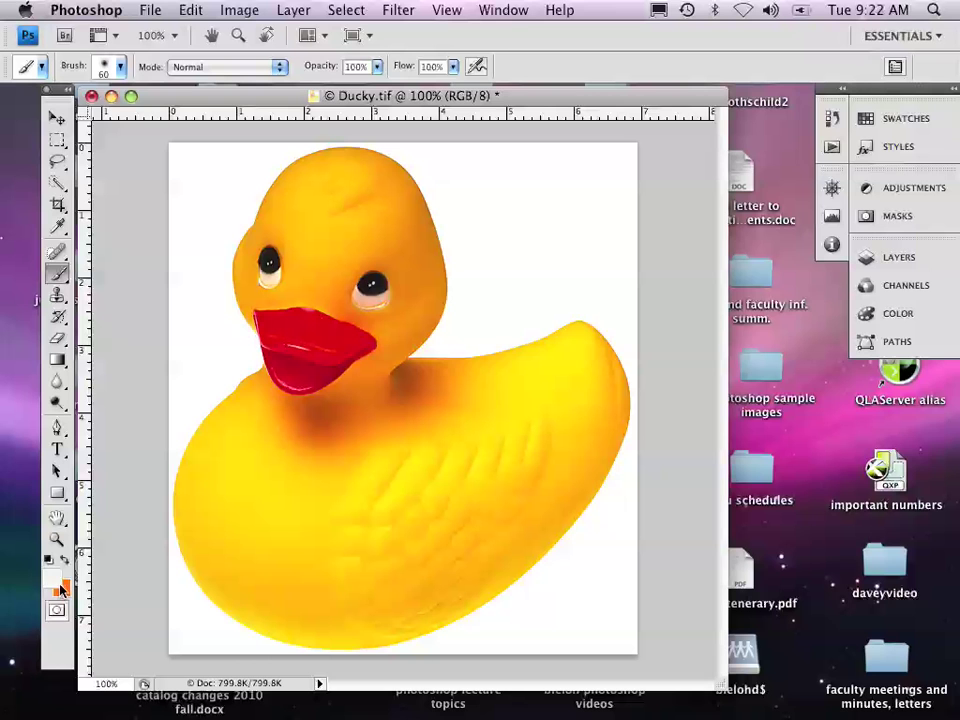
click(58, 612)
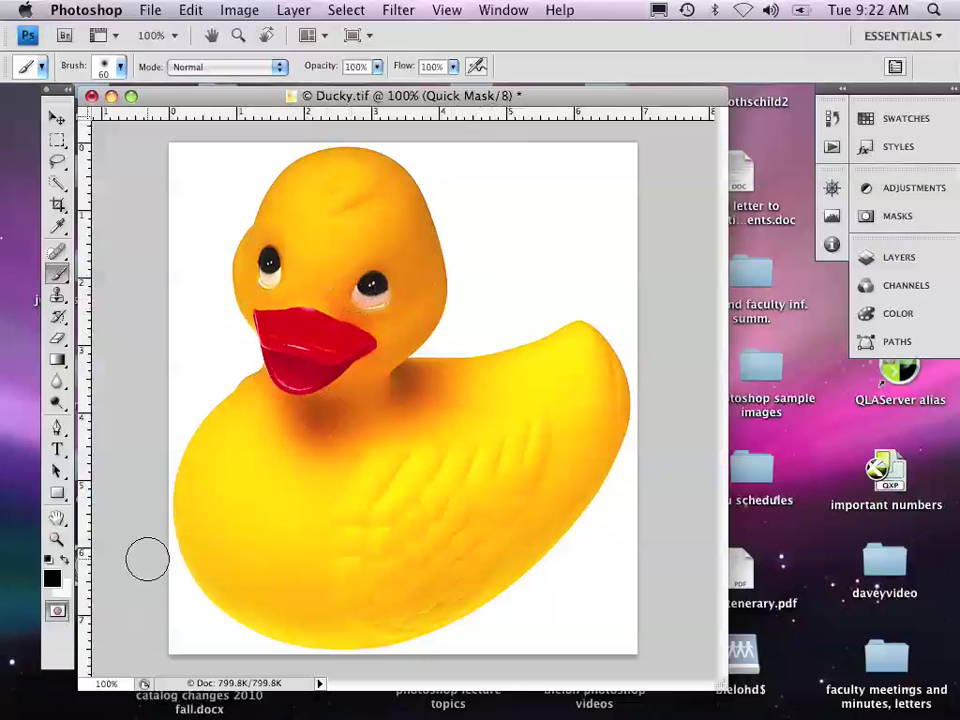
click(57, 612)
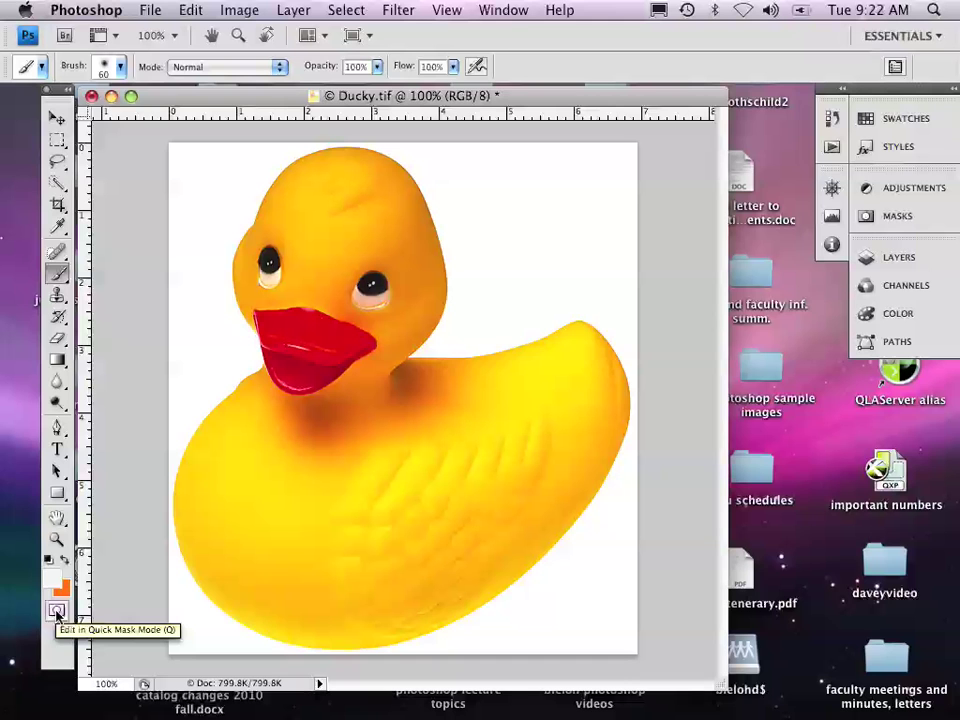
click(57, 612)
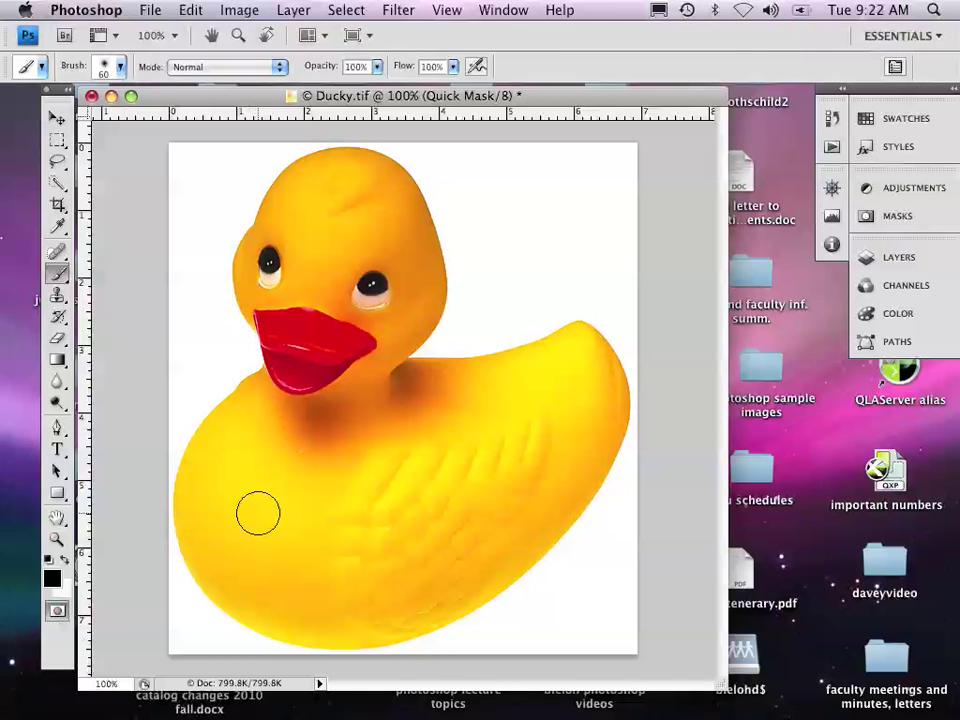
click(57, 614)
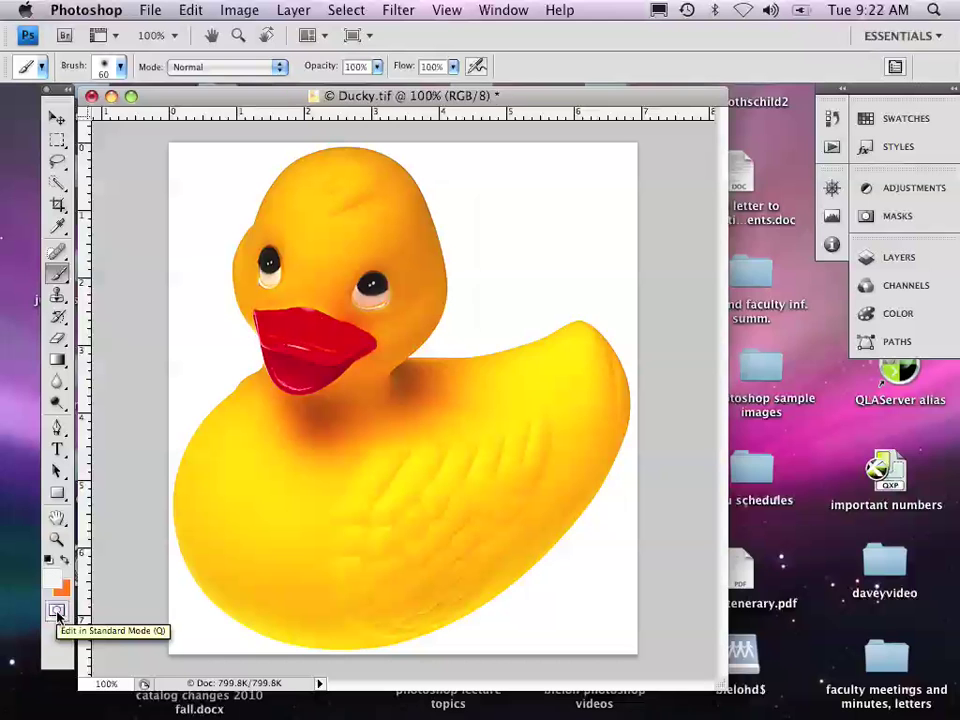
Step: Accept the Quick Mask options with color indicating Selected Areas in red at 50% opacity, and enter Quick Mask mode
double_click(57, 613)
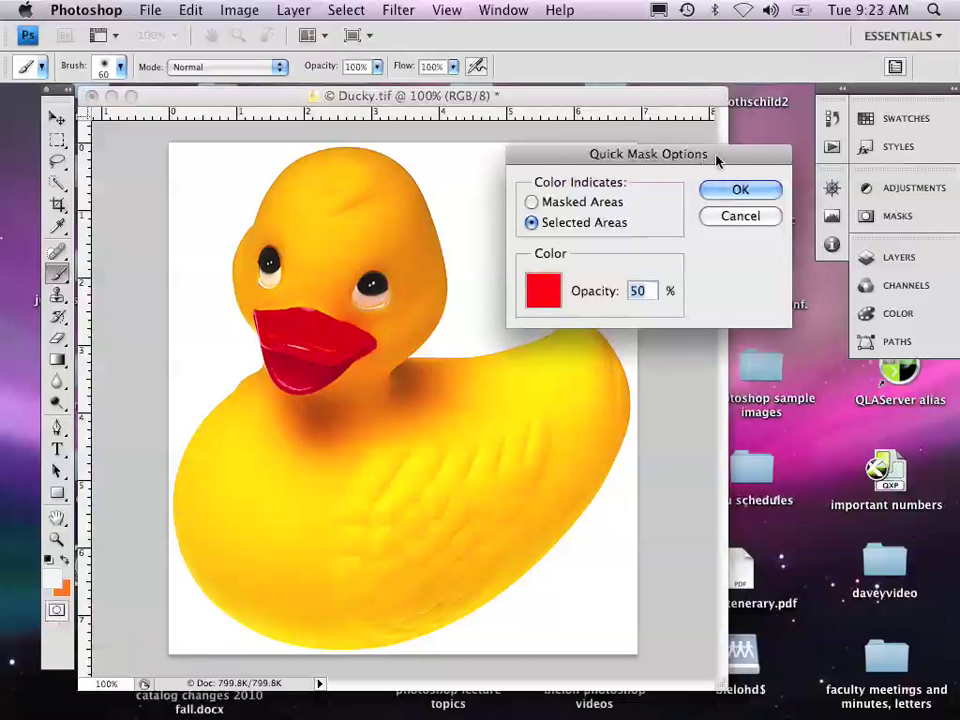
drag(716, 159, 703, 162)
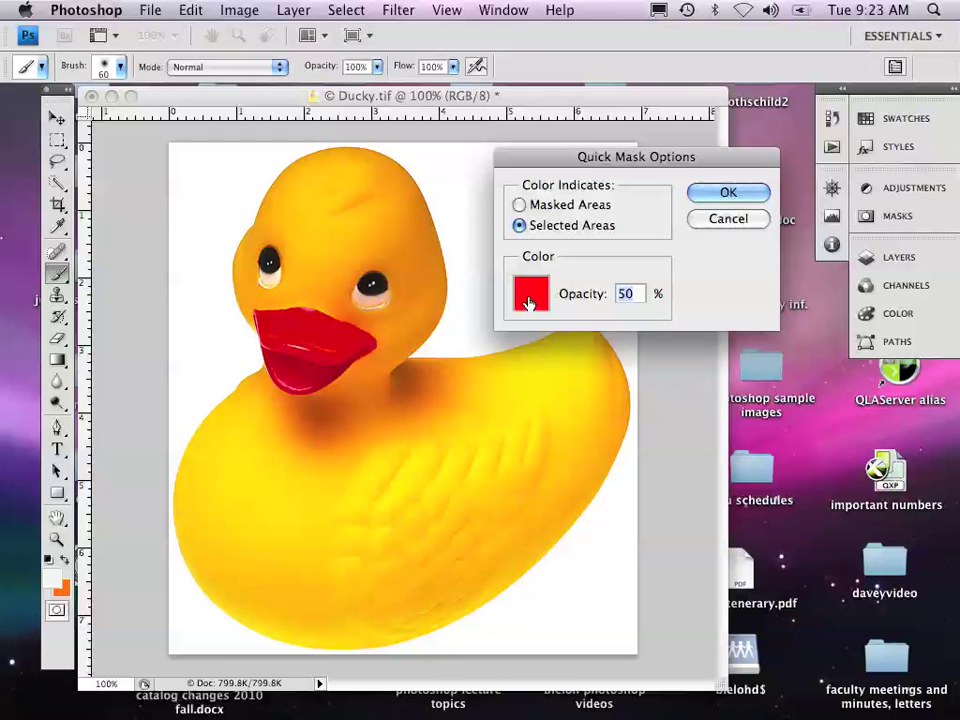
click(705, 195)
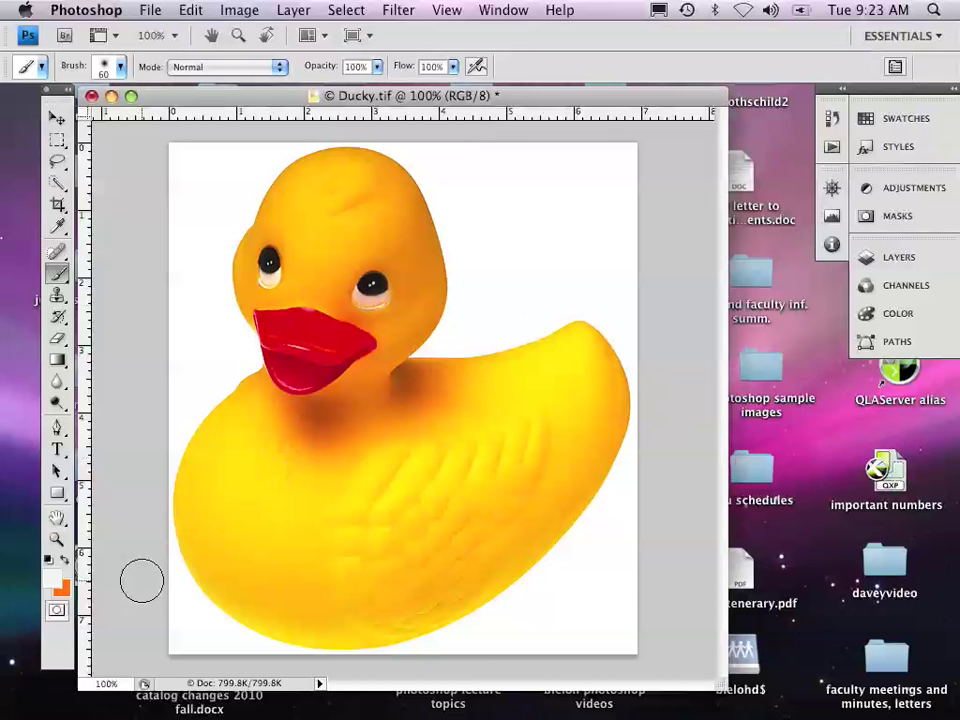
key(q)
Step: Try painting mask strokes over the duck's wing, undoing the first and erasing the second with white
mouse_move(336, 546)
mouse_down()
mouse_move(307, 507)
mouse_move(324, 480)
mouse_move(304, 510)
mouse_move(420, 480)
mouse_move(480, 536)
mouse_move(527, 544)
mouse_move(566, 506)
mouse_move(543, 538)
mouse_move(495, 549)
mouse_move(469, 529)
mouse_move(446, 571)
mouse_up()
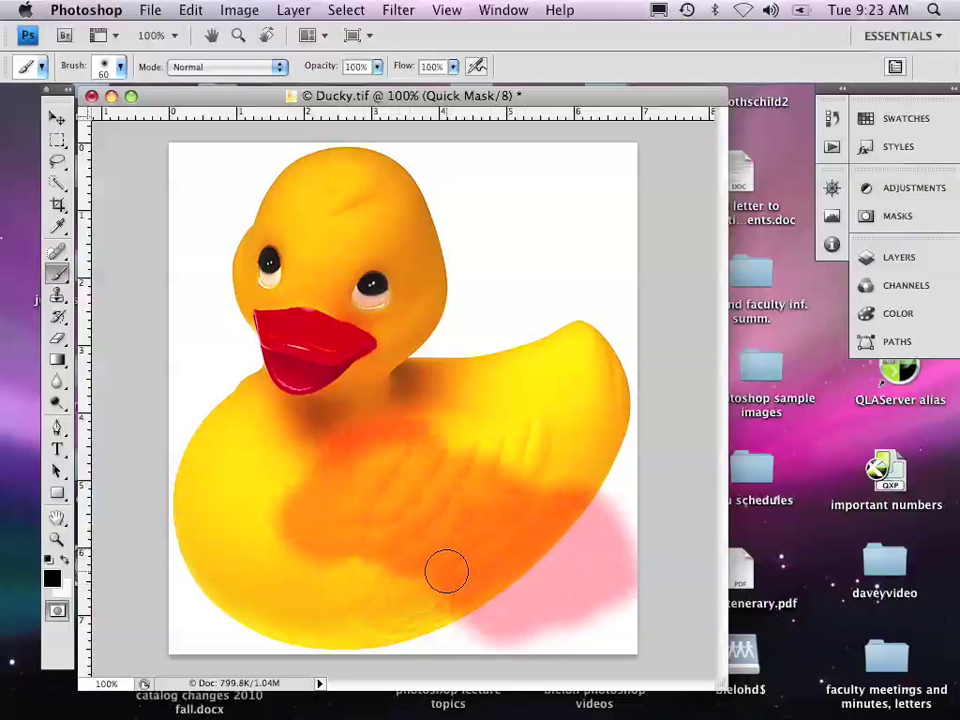
key(super+z)
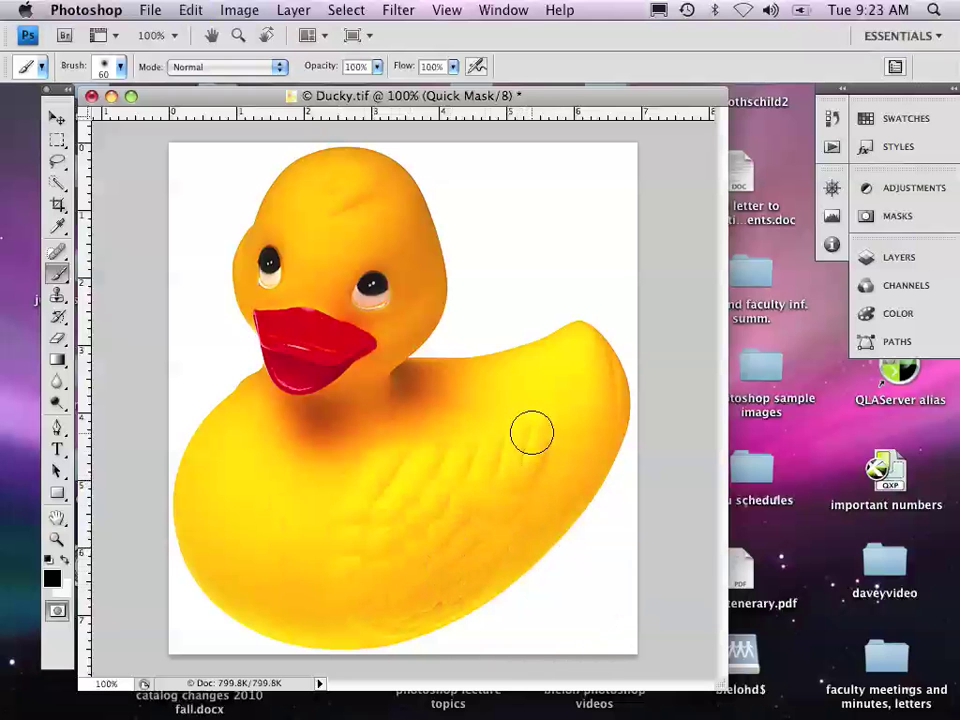
mouse_move(531, 432)
mouse_down()
mouse_move(461, 562)
mouse_move(375, 586)
mouse_move(448, 553)
mouse_move(491, 506)
mouse_move(371, 593)
mouse_move(390, 596)
mouse_move(480, 553)
mouse_move(496, 469)
mouse_move(349, 561)
mouse_move(361, 522)
mouse_move(455, 500)
mouse_move(531, 437)
mouse_move(413, 472)
mouse_move(366, 514)
mouse_move(342, 509)
mouse_move(373, 479)
mouse_move(464, 453)
mouse_move(527, 453)
mouse_move(494, 532)
mouse_move(442, 590)
mouse_move(377, 606)
mouse_move(342, 587)
mouse_move(330, 516)
mouse_move(343, 501)
mouse_move(357, 492)
mouse_move(366, 520)
mouse_move(410, 516)
mouse_move(467, 471)
mouse_up()
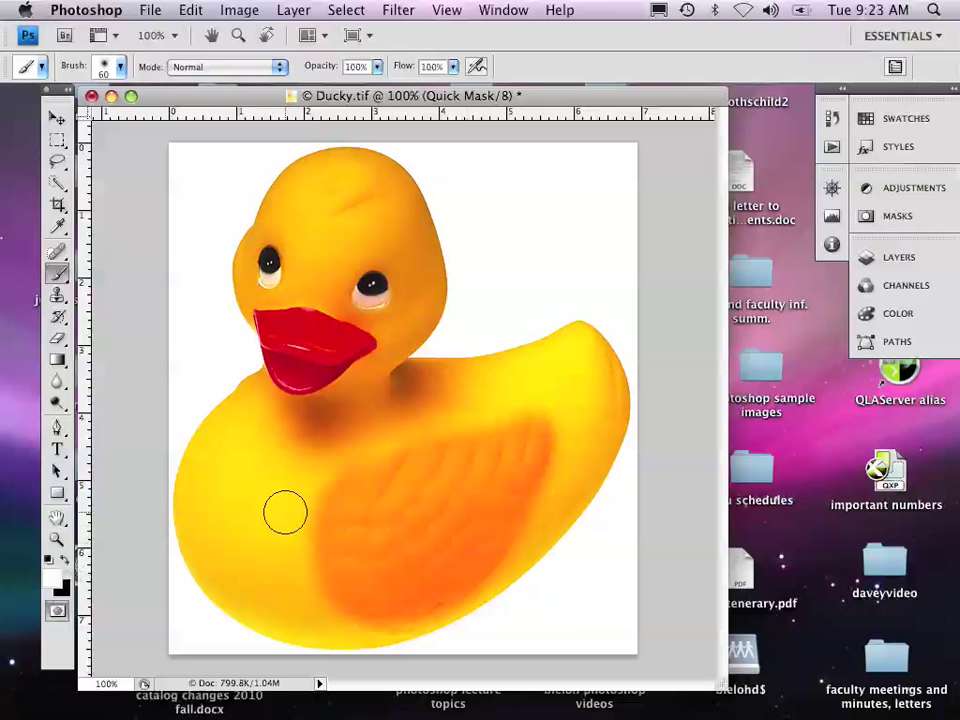
mouse_move(345, 474)
mouse_down()
mouse_move(509, 414)
mouse_move(317, 536)
mouse_move(414, 505)
mouse_move(528, 420)
mouse_move(535, 460)
mouse_move(546, 419)
mouse_move(533, 508)
mouse_move(433, 631)
mouse_move(528, 445)
mouse_move(461, 534)
mouse_move(399, 660)
mouse_move(437, 490)
mouse_move(418, 557)
mouse_move(374, 611)
mouse_move(390, 511)
mouse_move(354, 627)
mouse_move(342, 521)
mouse_move(309, 564)
mouse_move(194, 585)
mouse_up()
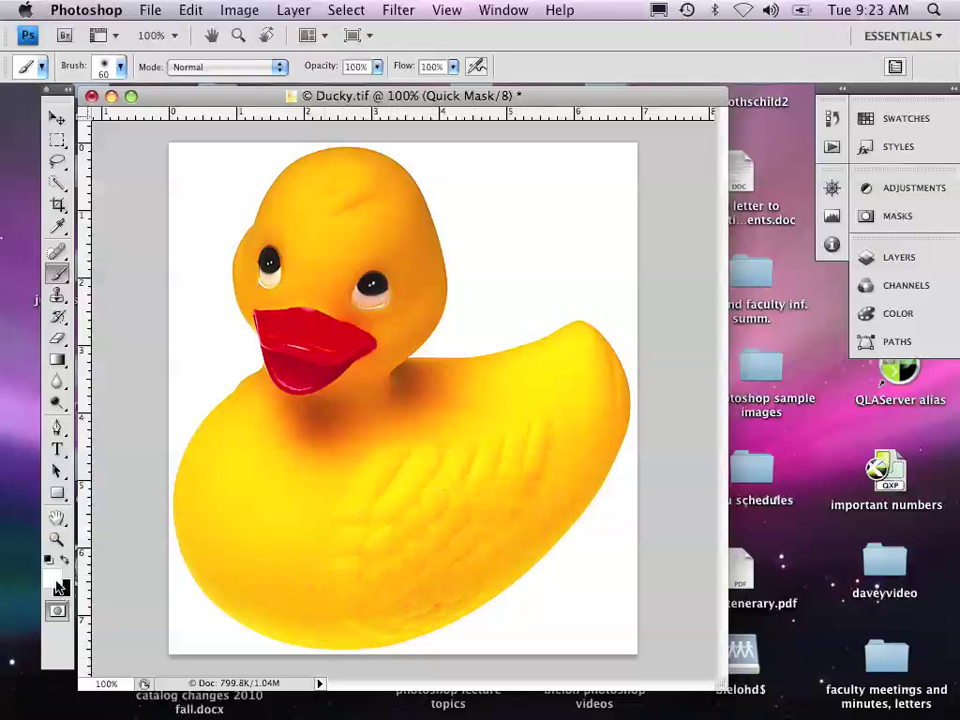
click(440, 502)
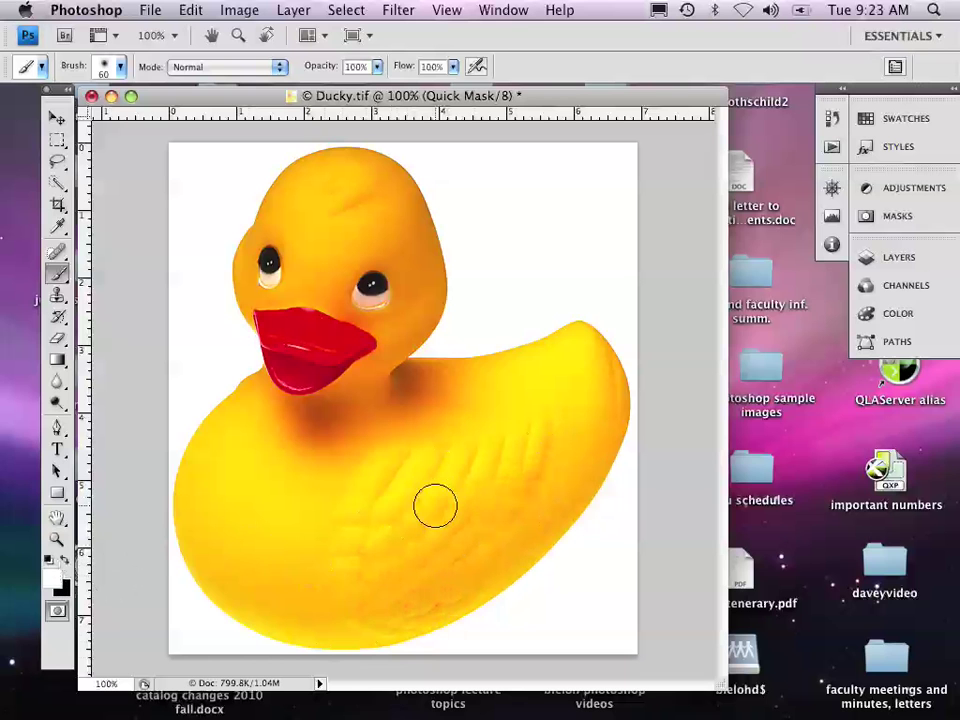
Step: Paint the duck's wing area into the mask with black, enlarging the brush to 100 px, and convert the mask to a selection
click(67, 565)
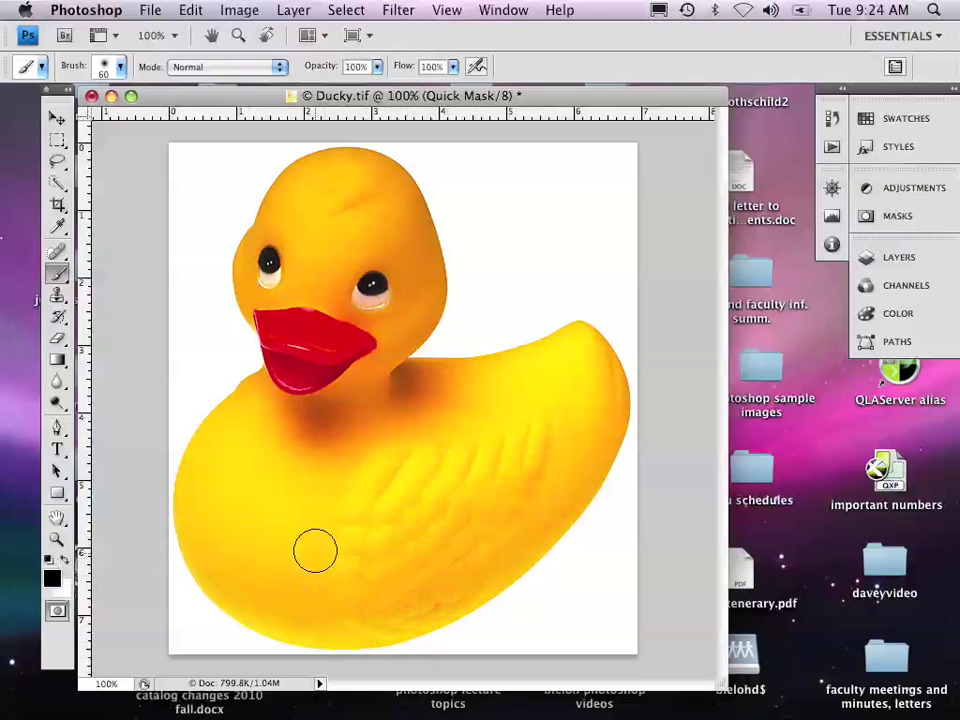
mouse_move(315, 552)
mouse_down()
mouse_move(415, 468)
mouse_move(366, 490)
mouse_move(487, 456)
mouse_move(484, 476)
mouse_move(403, 510)
mouse_move(525, 448)
mouse_move(525, 476)
mouse_move(452, 517)
mouse_move(373, 543)
mouse_move(363, 569)
mouse_move(471, 533)
mouse_move(533, 478)
mouse_move(504, 530)
mouse_move(472, 555)
mouse_move(392, 581)
mouse_move(342, 560)
mouse_move(331, 532)
mouse_move(413, 480)
mouse_move(510, 452)
mouse_move(519, 464)
mouse_move(437, 578)
mouse_move(314, 594)
mouse_move(378, 585)
mouse_move(482, 479)
mouse_move(347, 526)
mouse_move(416, 513)
mouse_move(362, 605)
mouse_up()
key(bracketright)
key(bracketright)
key(bracketright)
key(bracketright)
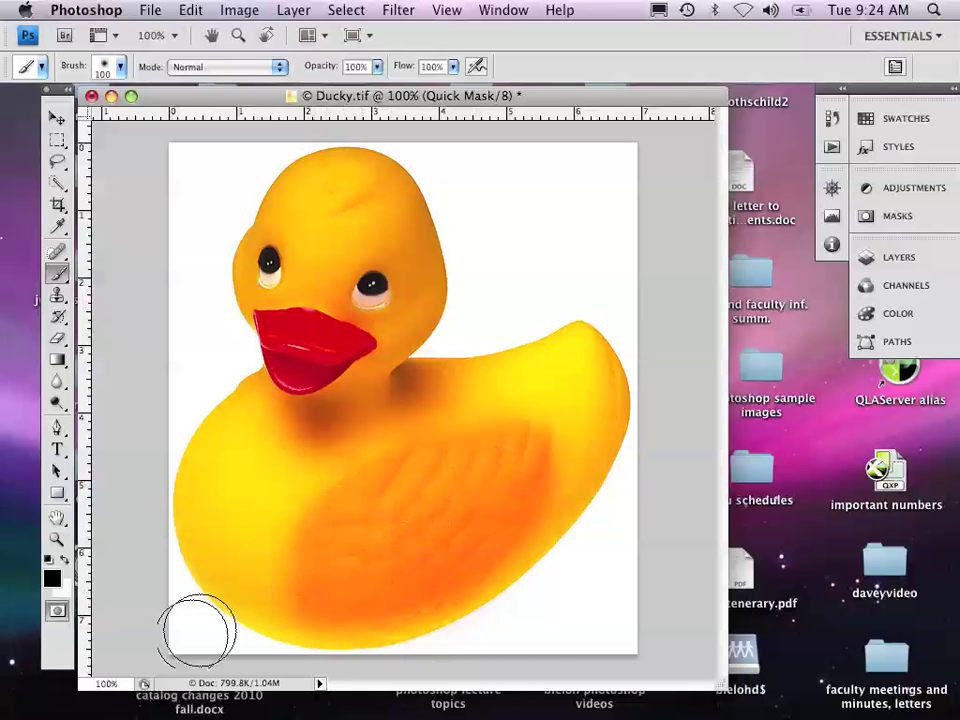
click(57, 612)
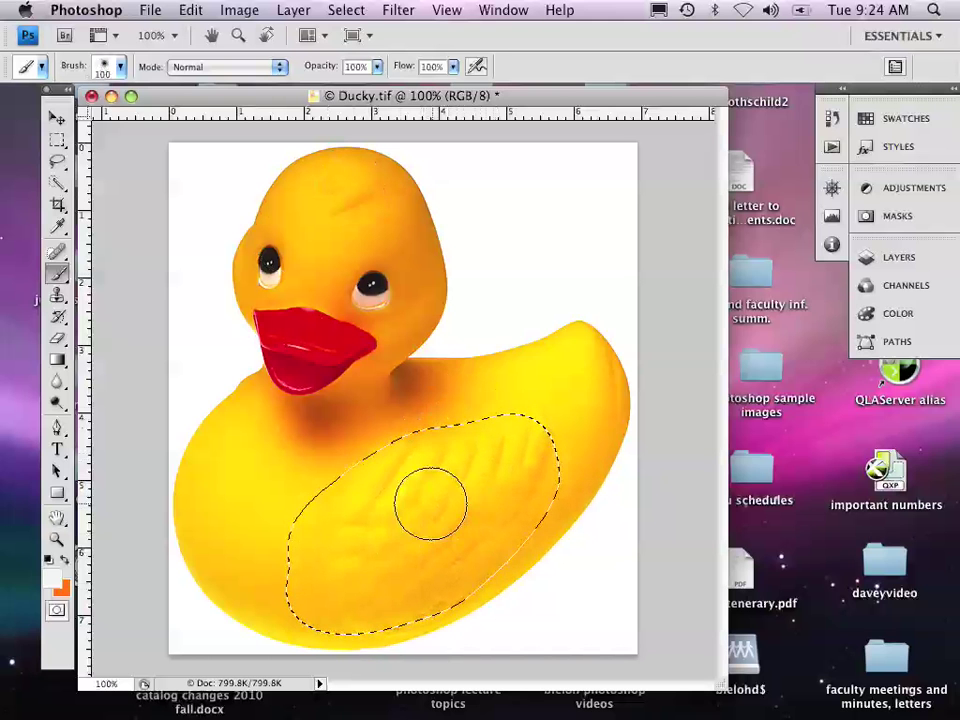
Step: Try darkening the selected wing area with a Curves adjustment, and return to the Brush tool
key(super+m)
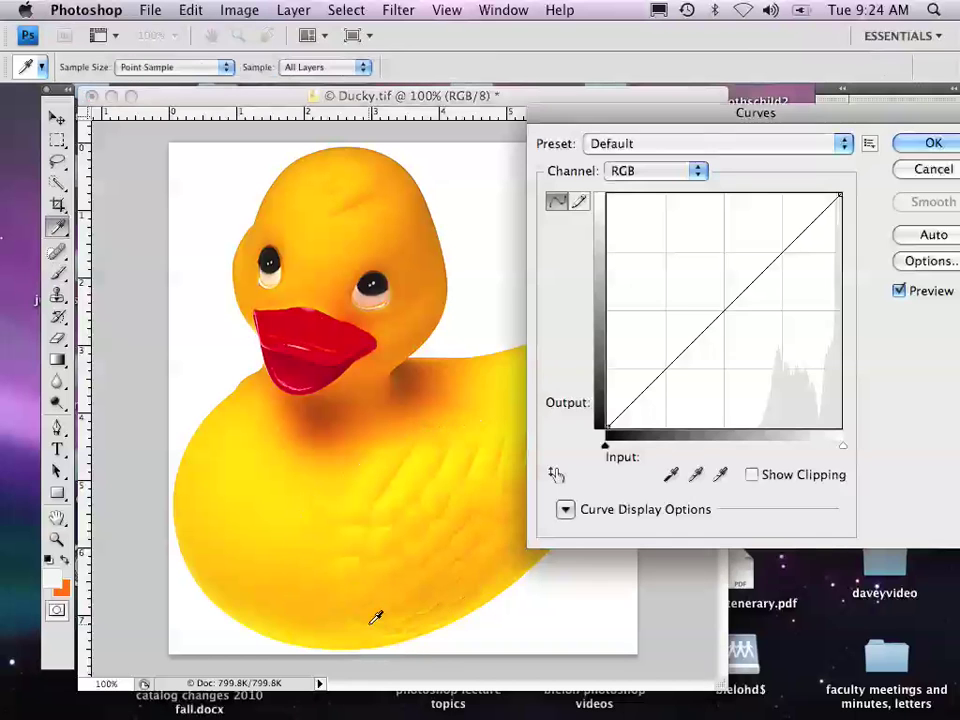
drag(731, 306, 743, 336)
drag(700, 112, 765, 111)
drag(808, 333, 811, 342)
mouse_move(803, 97)
mouse_down()
mouse_move(606, 133)
mouse_move(576, 129)
mouse_up()
click(786, 188)
key(b)
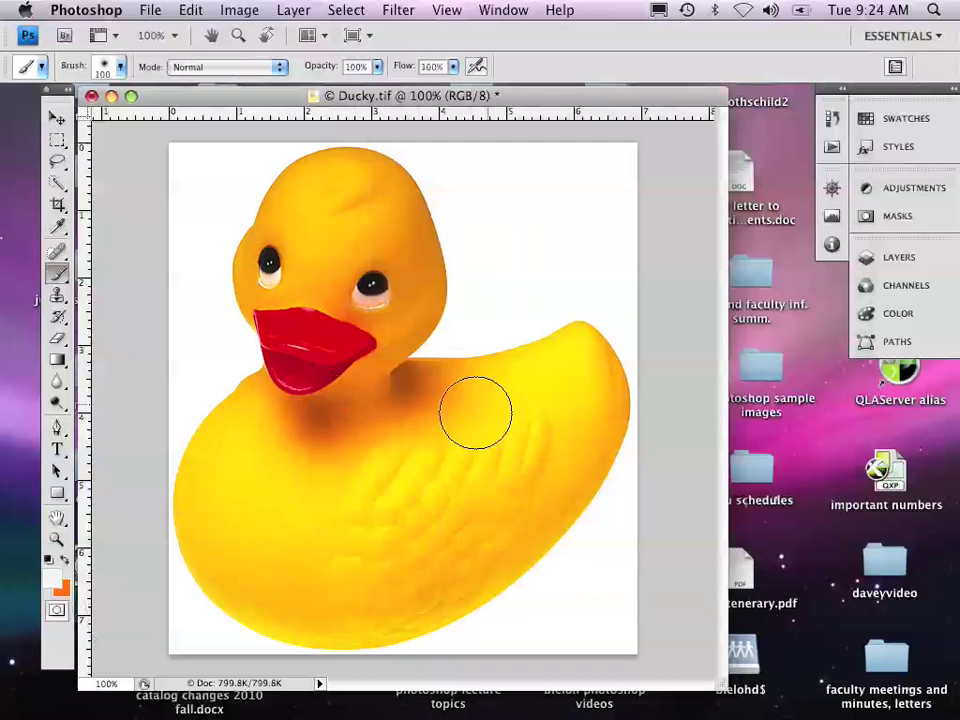
Step: Check the Quick Mask options without changing them, discard the wing mask, and enter Quick Mask mode with an empty mask
double_click(57, 610)
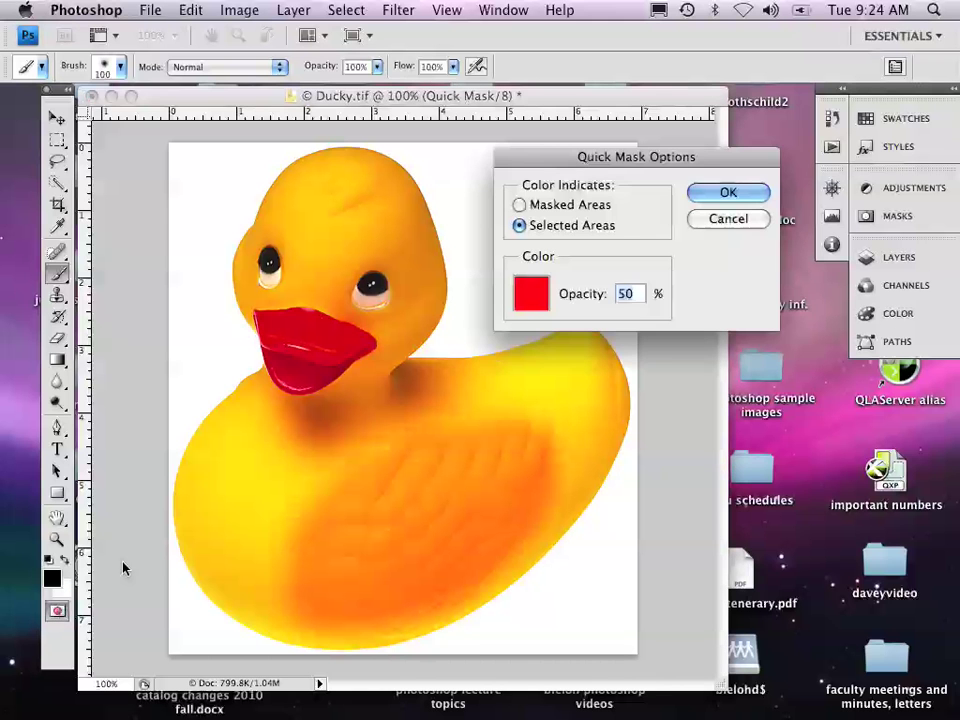
click(728, 218)
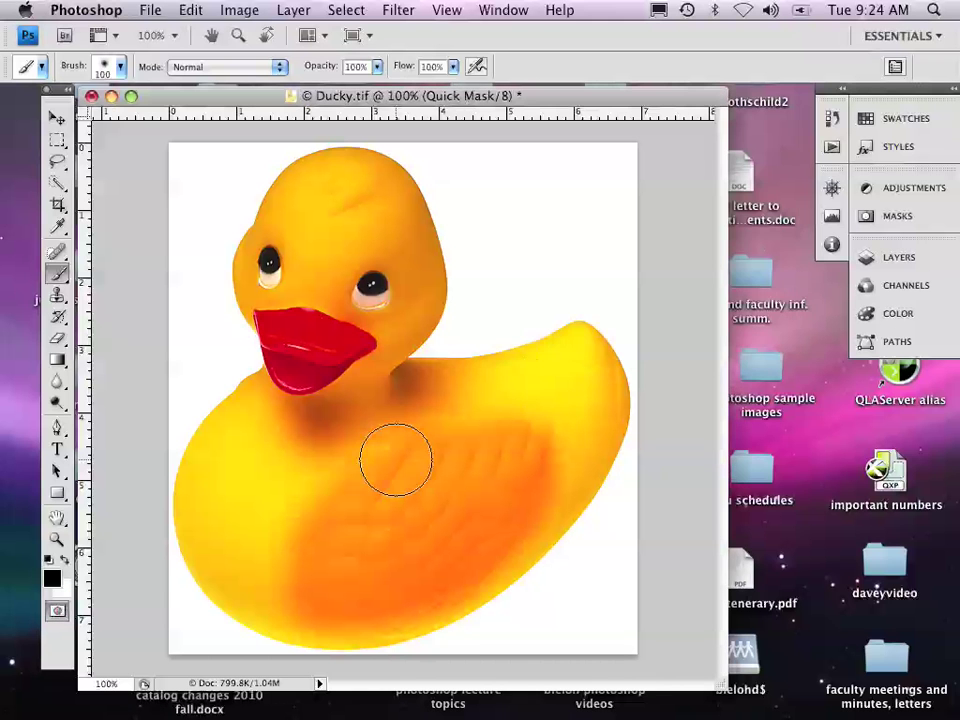
click(56, 612)
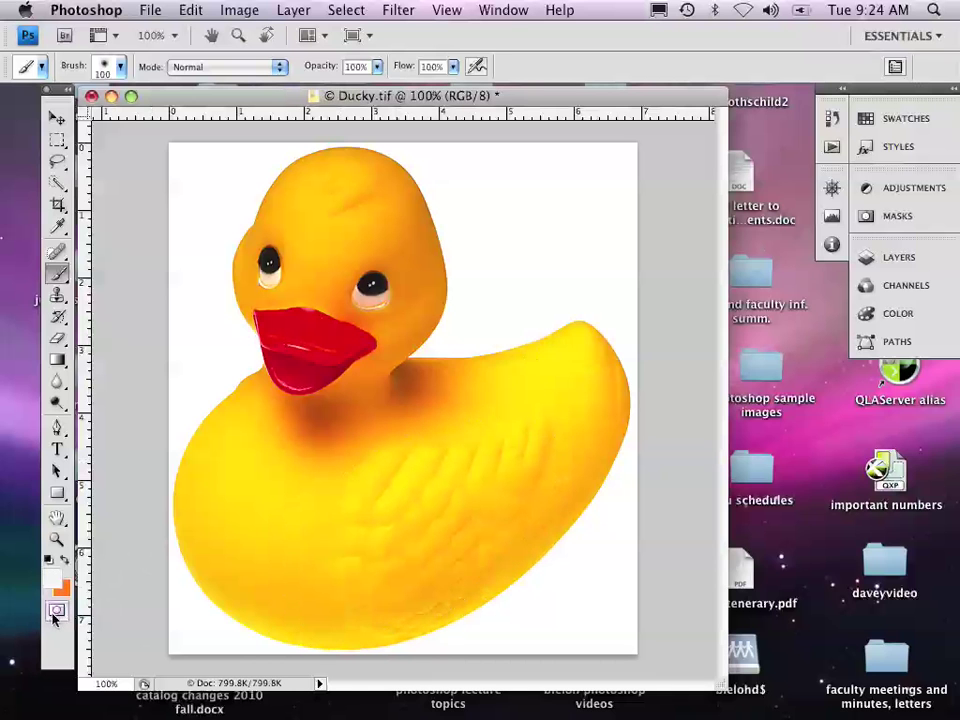
key(q)
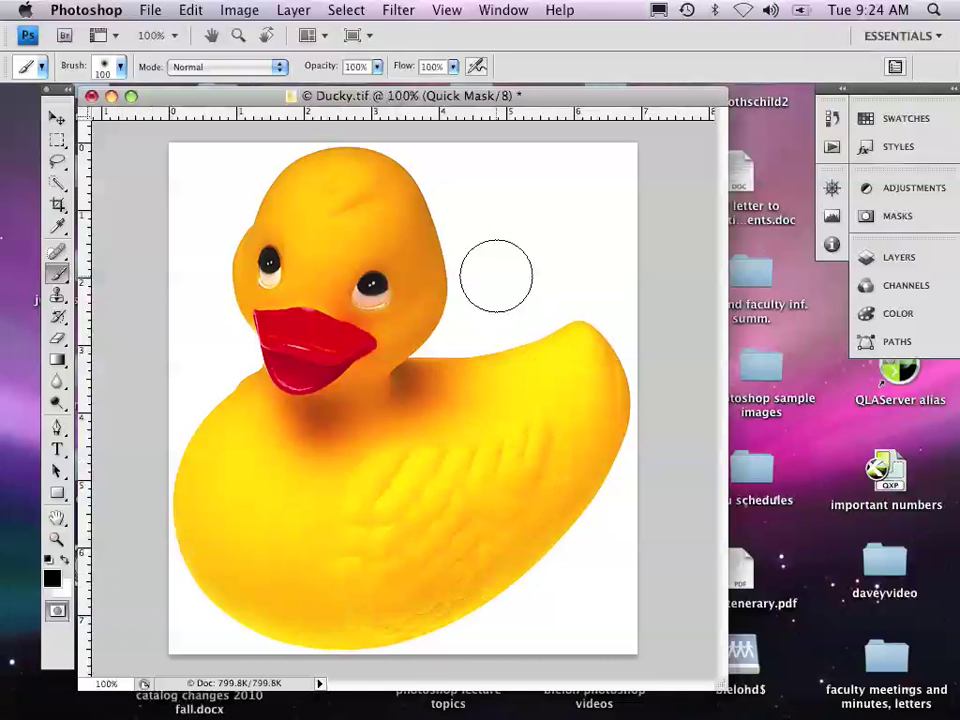
key(q)
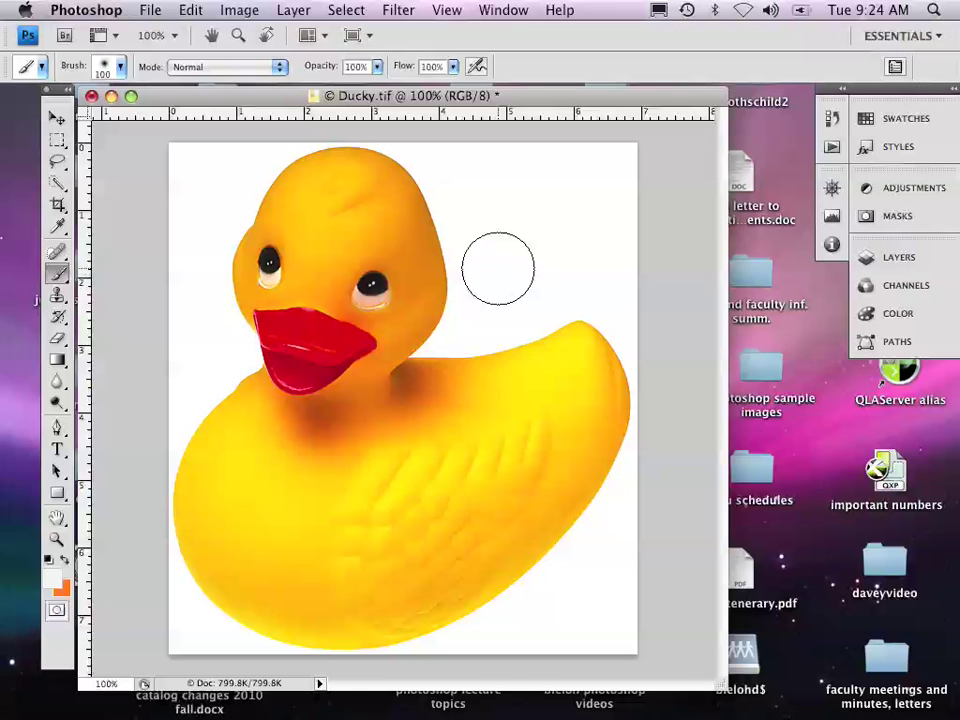
key(q)
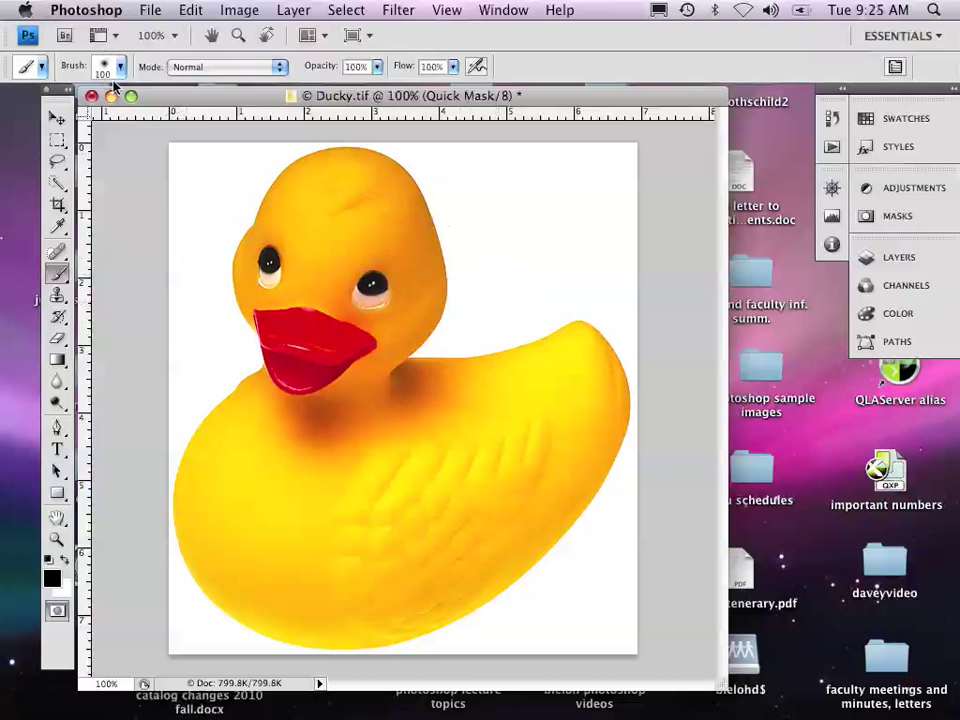
Step: Undo a soft test stroke beside the duck's head and set the 100 px brush's hardness to 100%
mouse_move(513, 213)
mouse_down()
mouse_move(462, 193)
mouse_move(589, 304)
mouse_move(529, 199)
mouse_up()
key(ctrl+z)
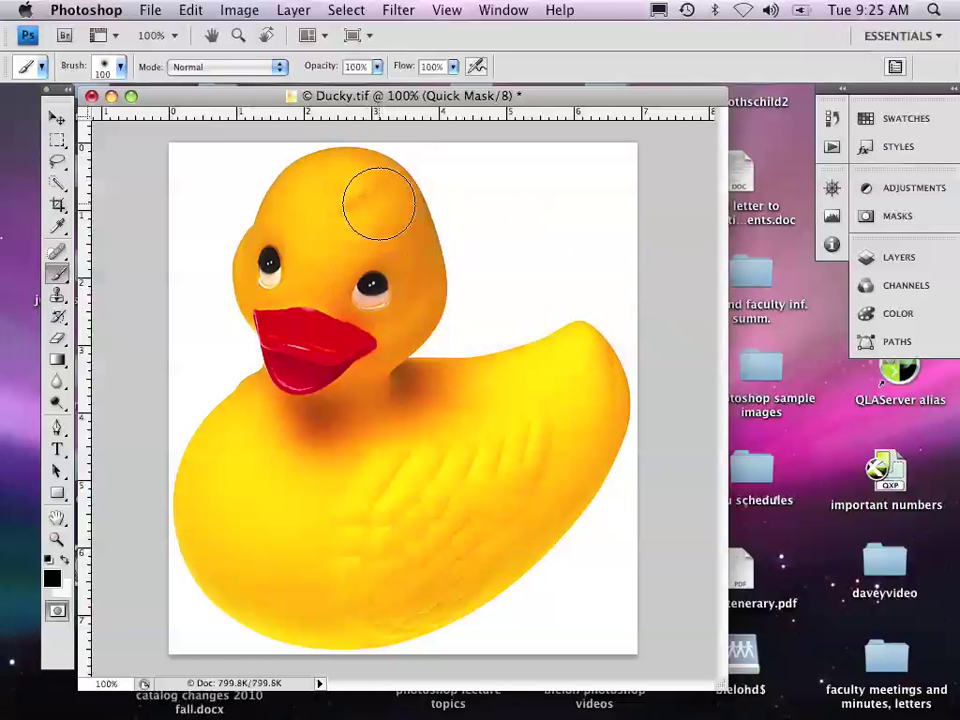
click(117, 67)
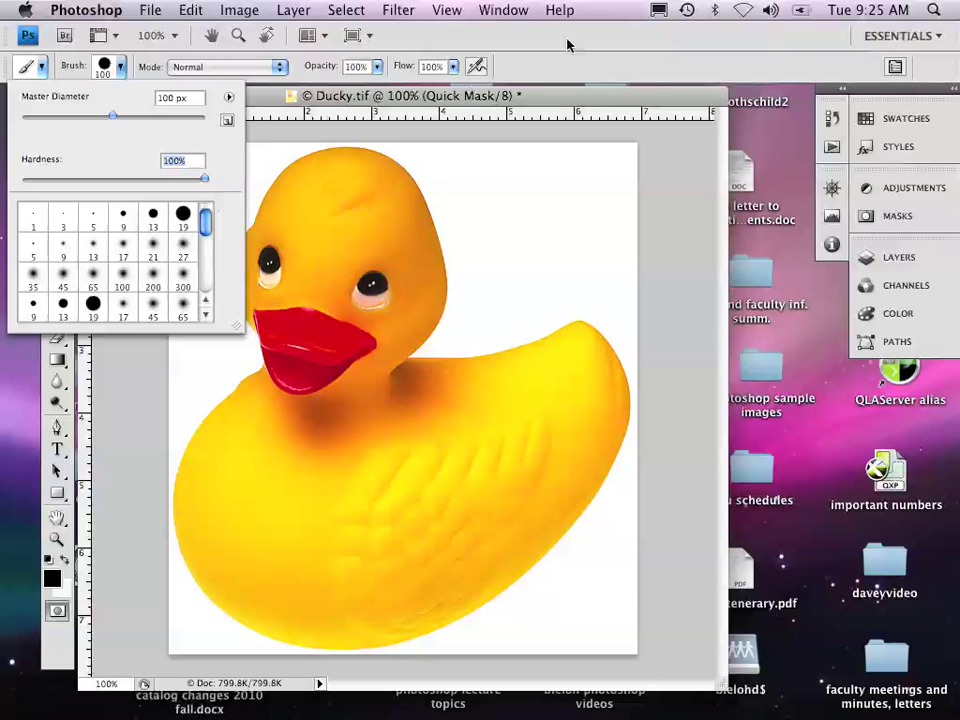
key(Return)
Step: Try a hard-edged mask stroke on the white background beside the duck's head and undo it
click(557, 234)
mouse_move(557, 234)
mouse_down()
mouse_move(587, 230)
mouse_move(528, 274)
mouse_move(495, 216)
mouse_move(572, 184)
mouse_move(598, 222)
mouse_move(570, 241)
mouse_up()
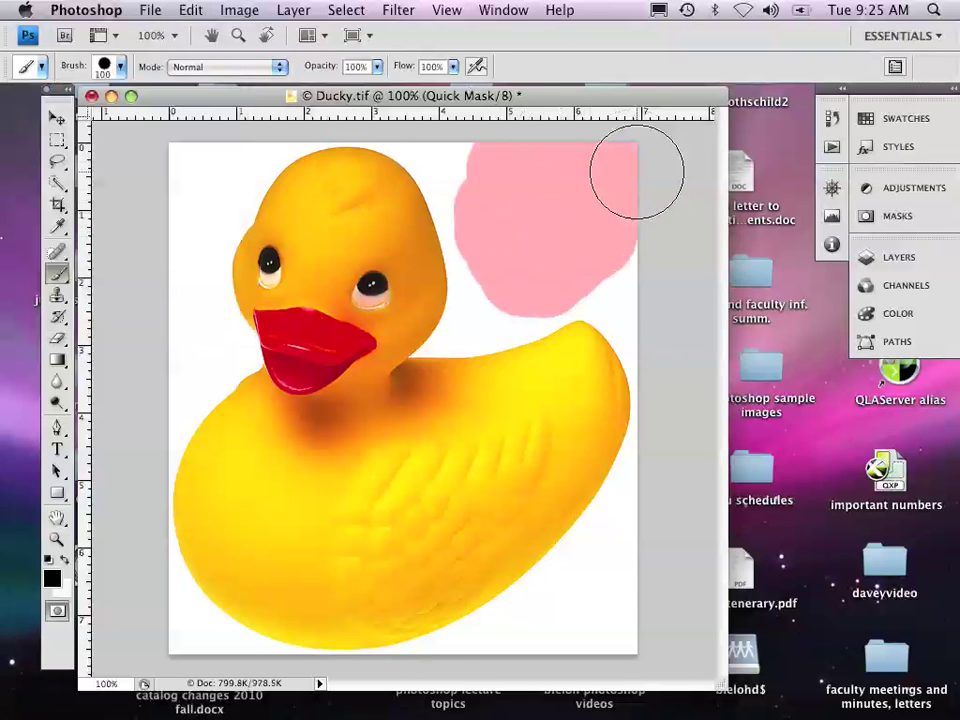
key(super+z)
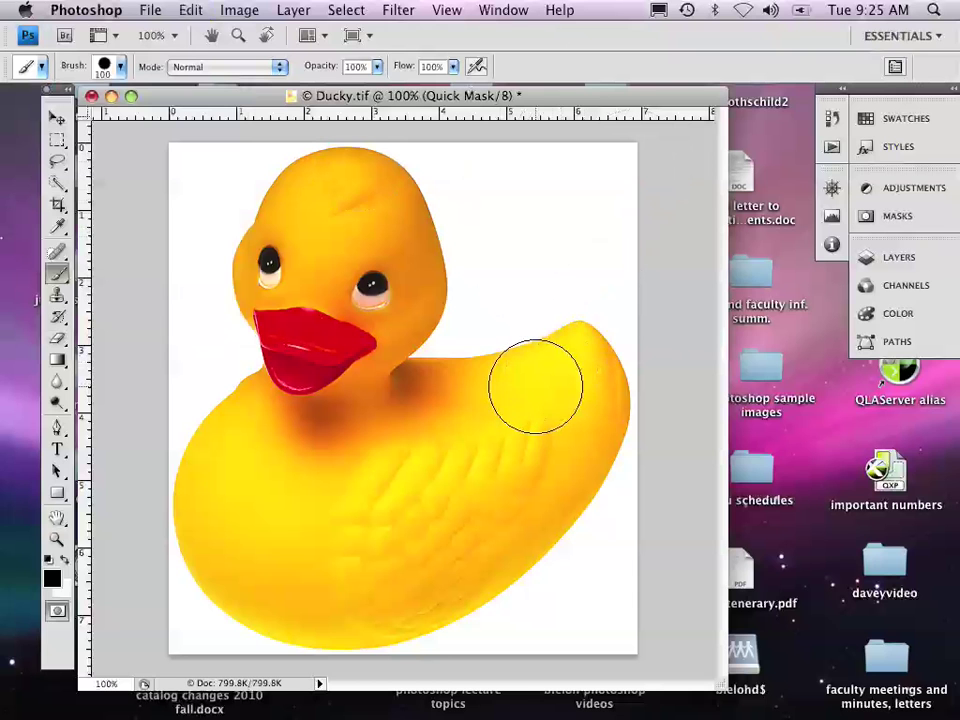
Step: Reduce the hard brush to 60 px and paint the mask along the duck's back from the neck to the tail
key(bracketleft)
key(bracketleft)
key(bracketleft)
key(bracketleft)
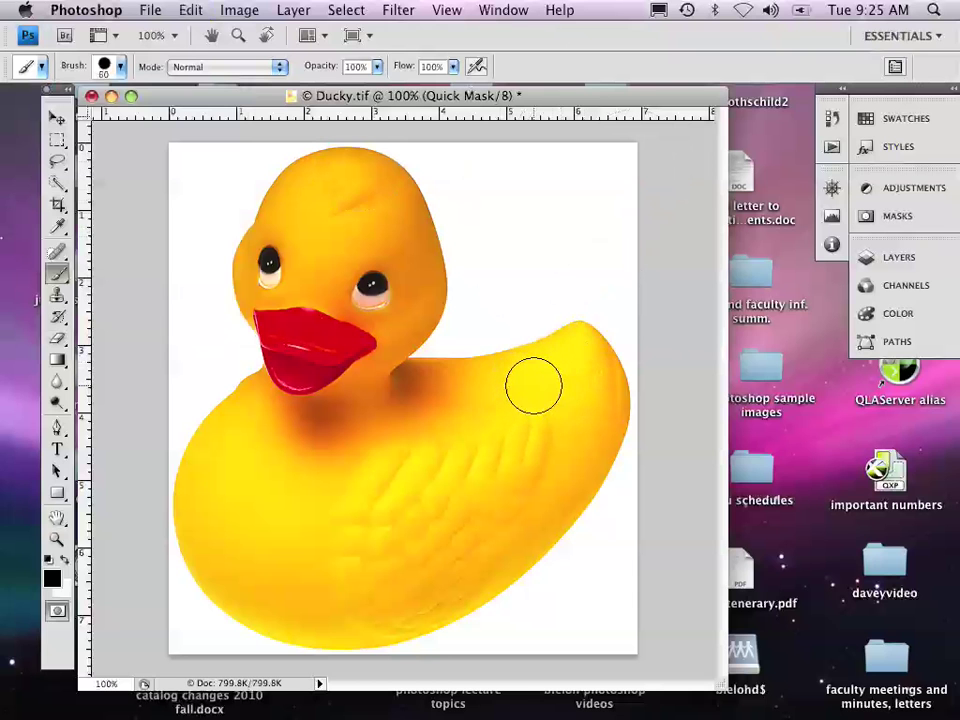
mouse_move(533, 372)
mouse_down()
mouse_move(456, 390)
mouse_move(396, 386)
mouse_move(476, 386)
mouse_move(603, 358)
mouse_up()
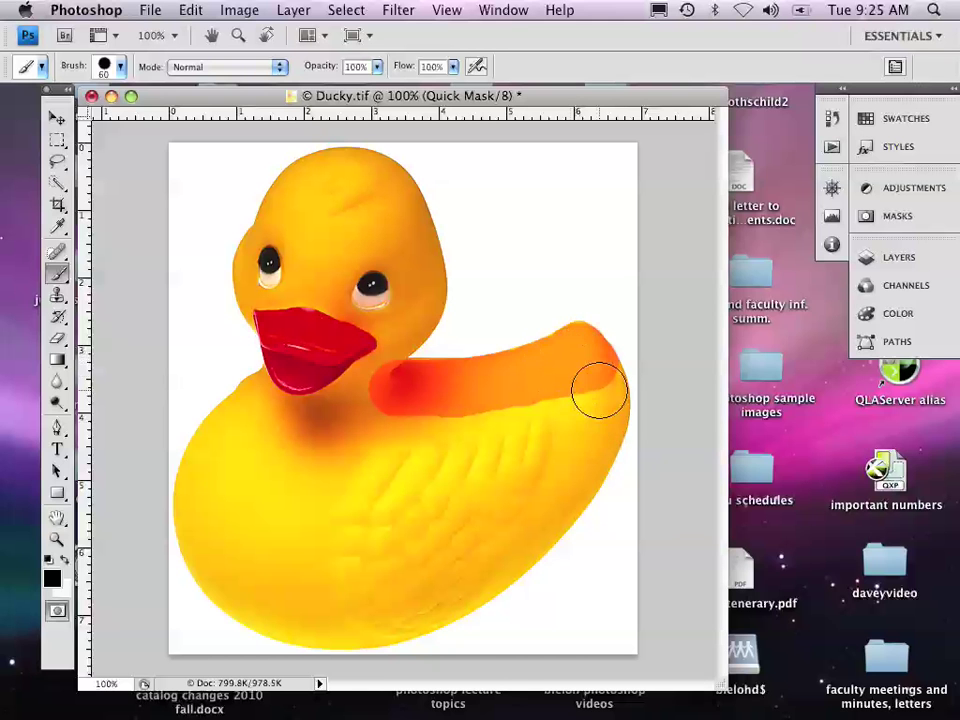
Step: Reduce the hard brush to 45 px and paint the mask down the outer edge of the duck's tail
key(bracketleft)
key(bracketleft)
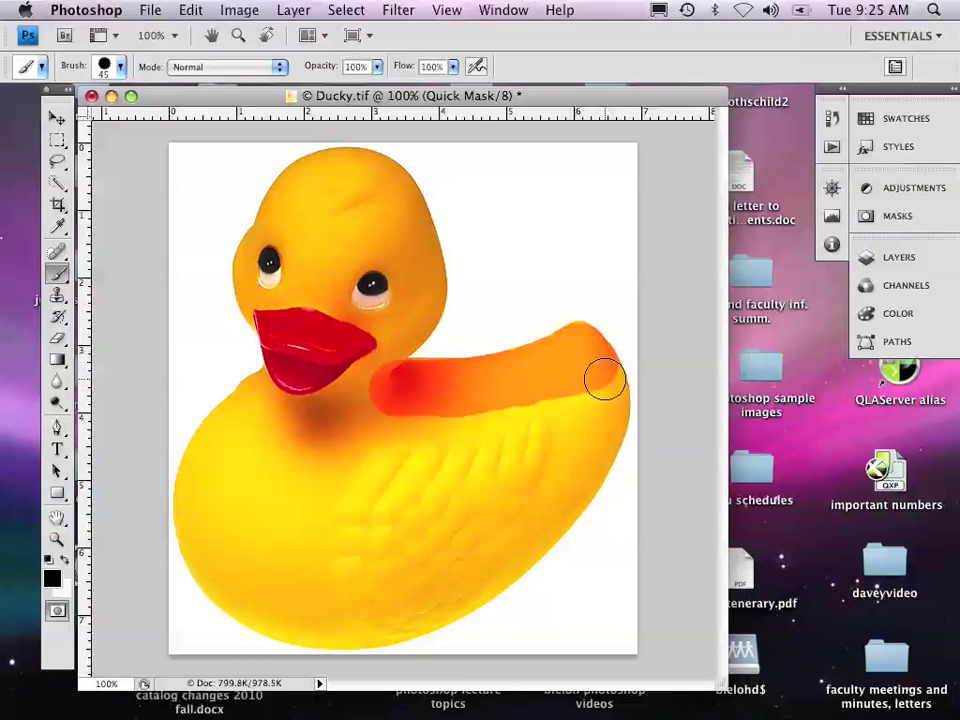
mouse_move(605, 378)
mouse_down()
mouse_move(613, 401)
mouse_move(597, 449)
mouse_up()
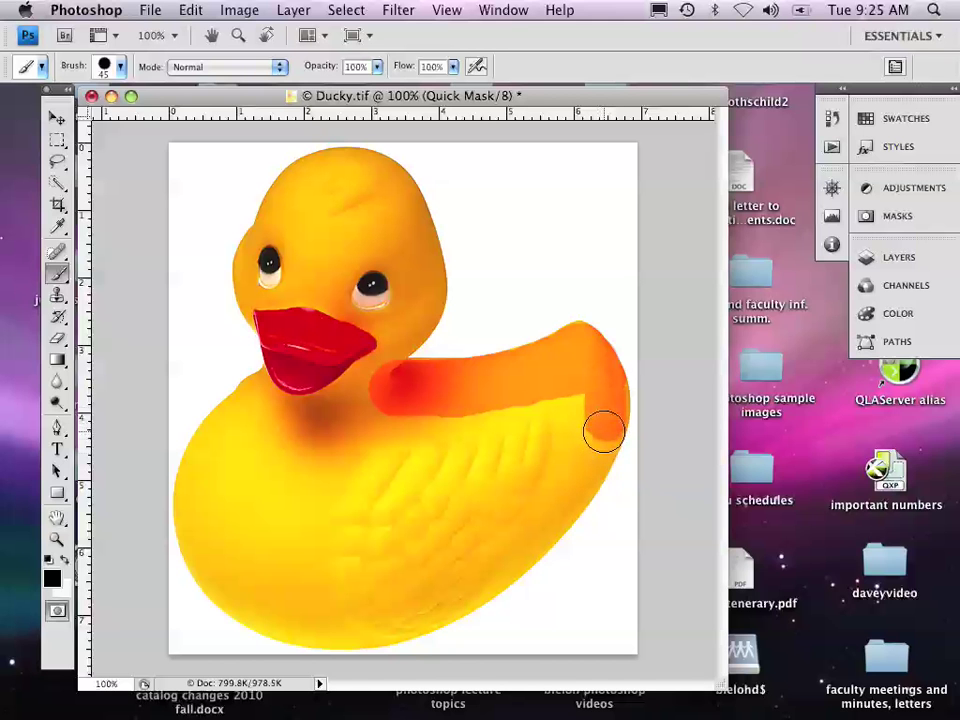
shift+click(556, 512)
drag(556, 509, 605, 420)
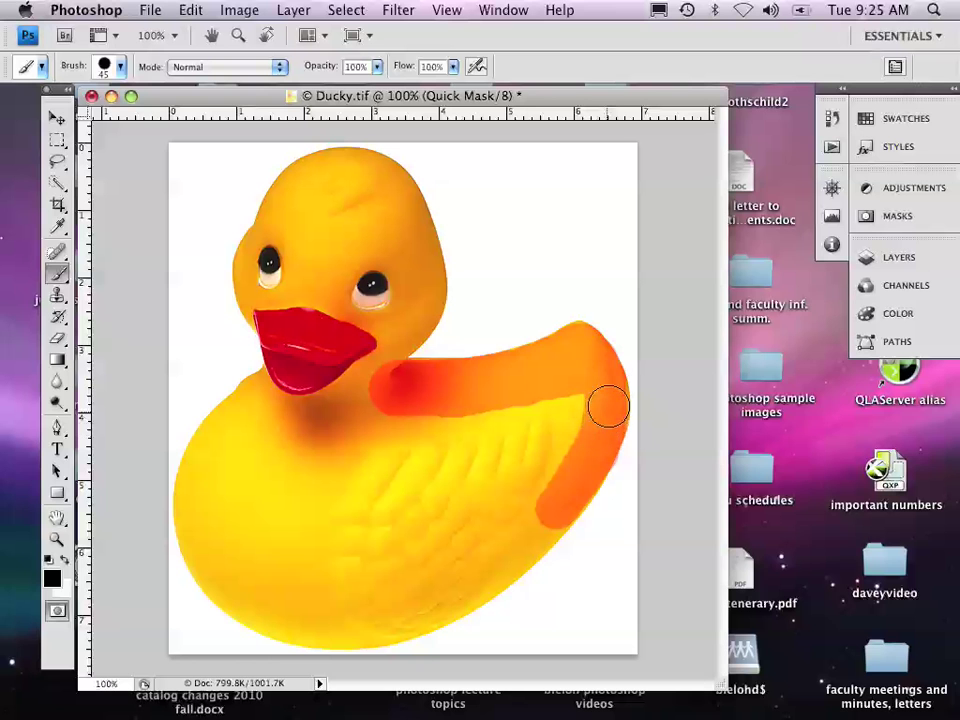
Step: Extend the mask over the upper wing and onto the background above it, and erase the background spill with white
mouse_move(541, 438)
mouse_down()
mouse_move(576, 397)
mouse_move(552, 513)
mouse_move(547, 343)
mouse_move(530, 489)
mouse_move(512, 374)
mouse_move(507, 472)
mouse_move(486, 420)
mouse_move(470, 439)
mouse_move(446, 416)
mouse_move(437, 440)
mouse_move(482, 397)
mouse_move(446, 443)
mouse_move(473, 373)
mouse_move(551, 268)
mouse_up()
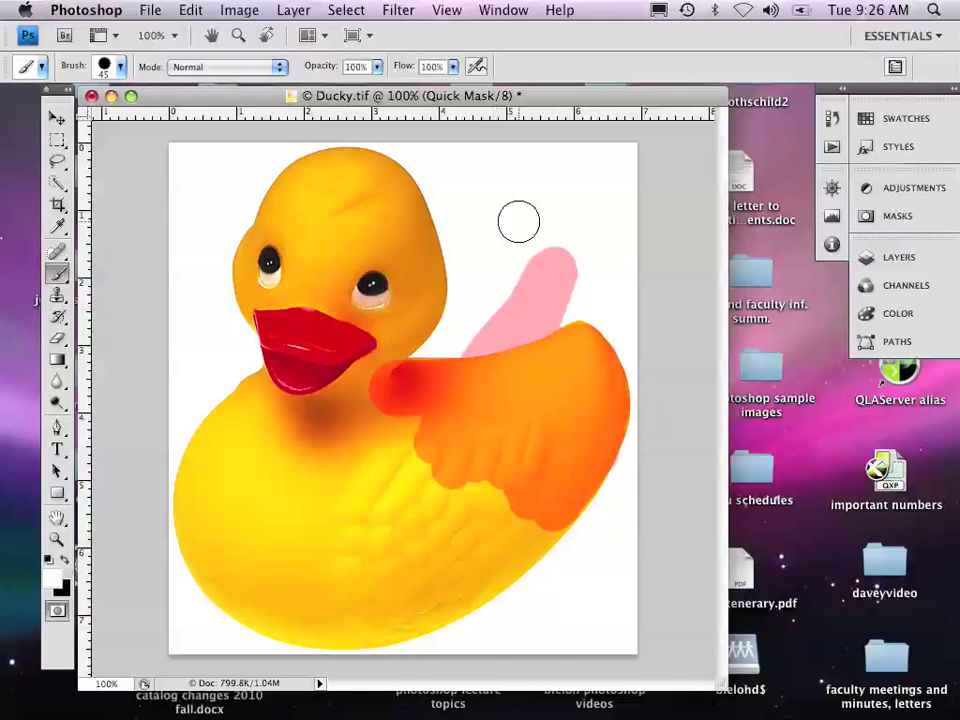
mouse_move(519, 221)
mouse_down()
mouse_move(536, 255)
mouse_move(566, 257)
mouse_move(512, 288)
mouse_move(598, 264)
mouse_move(465, 337)
mouse_move(555, 304)
mouse_move(564, 321)
mouse_up()
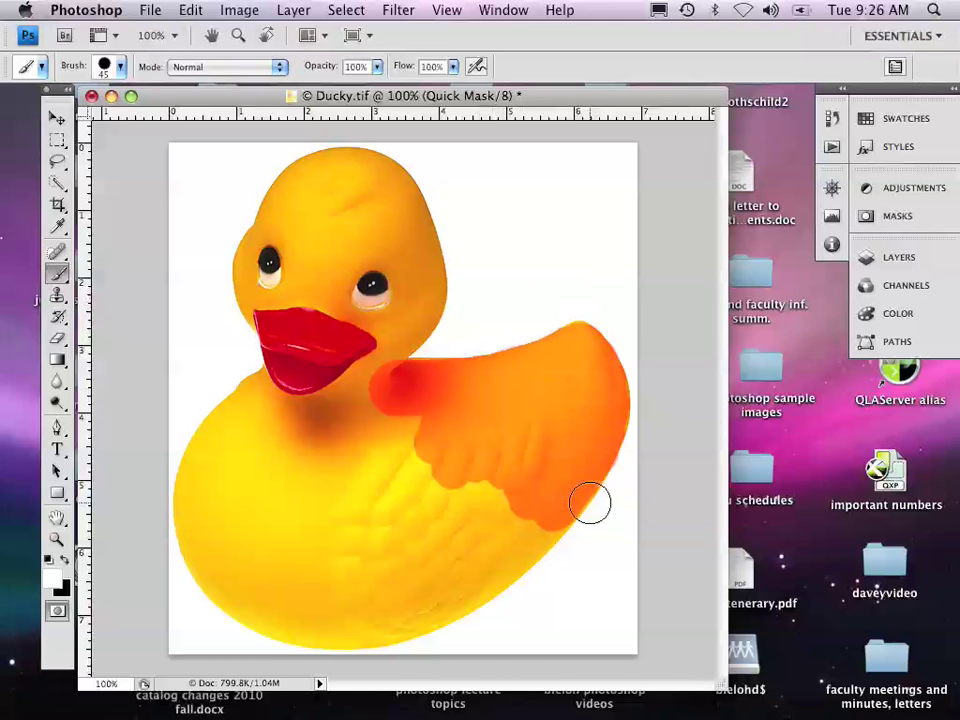
Step: Magnify the image to 400% and fill the unmasked gap along the tip of the duck's tail
key(super+equal)
key(super+equal)
key(super+equal)
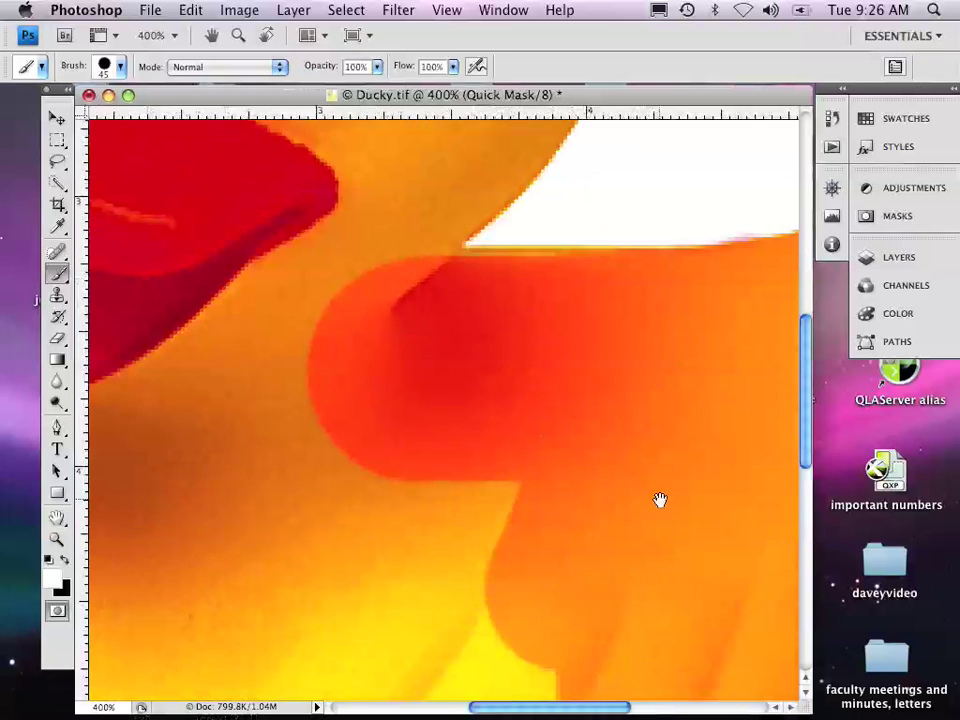
mouse_move(660, 500)
mouse_down()
mouse_move(191, 495)
mouse_move(20, 546)
mouse_up()
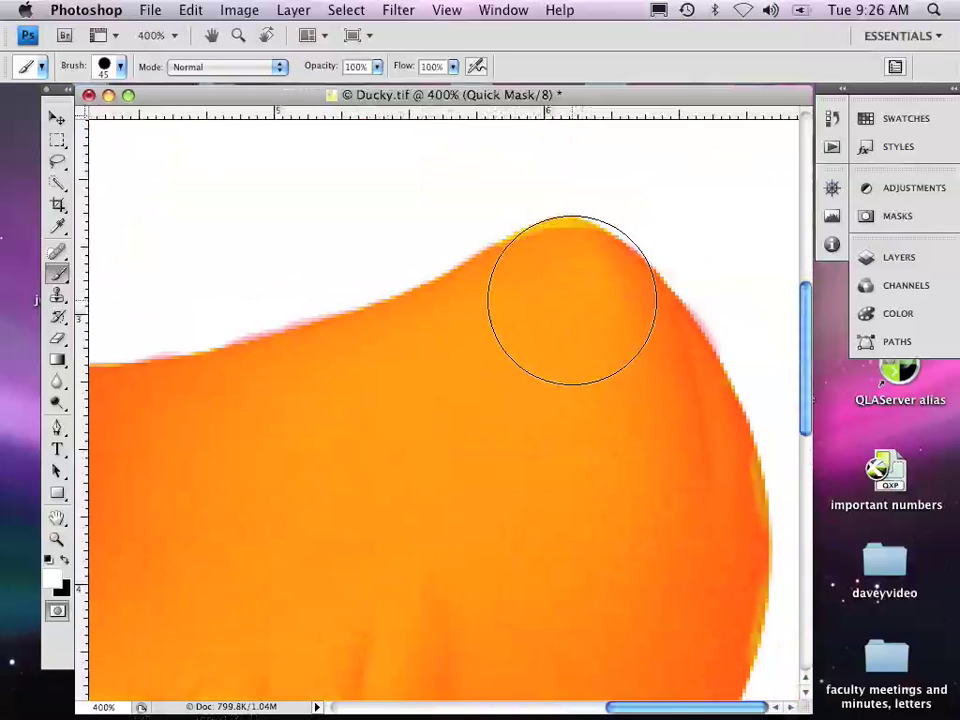
click(563, 302)
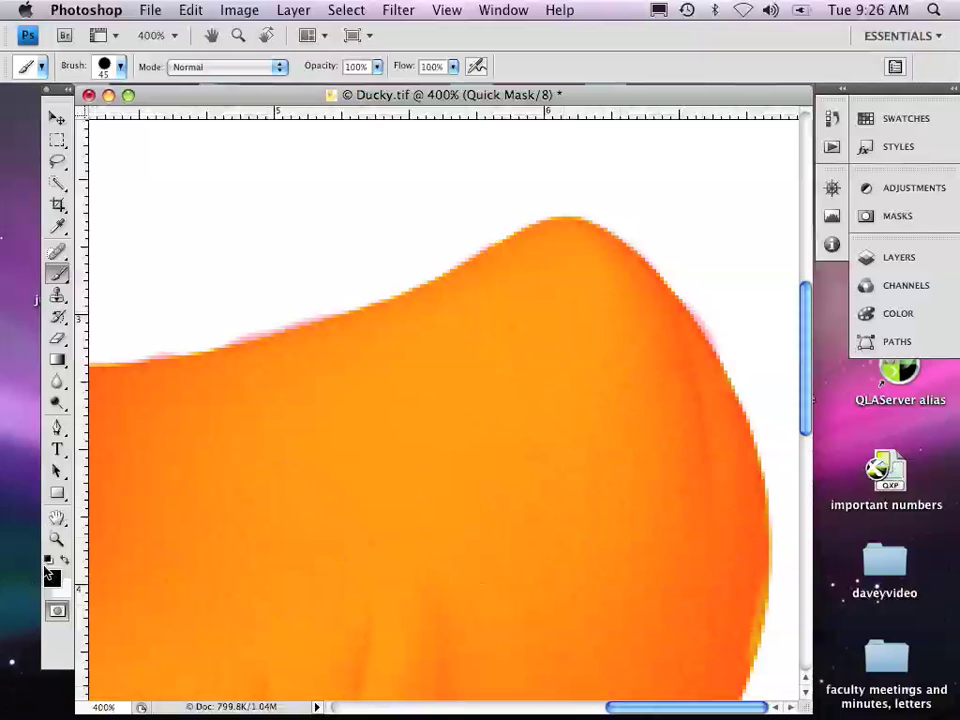
Step: Paint the mask past the back onto the background, and erase that spill plus a band of the wing mask with white
mouse_move(190, 336)
mouse_down()
mouse_move(339, 360)
mouse_move(313, 266)
mouse_up()
click(64, 561)
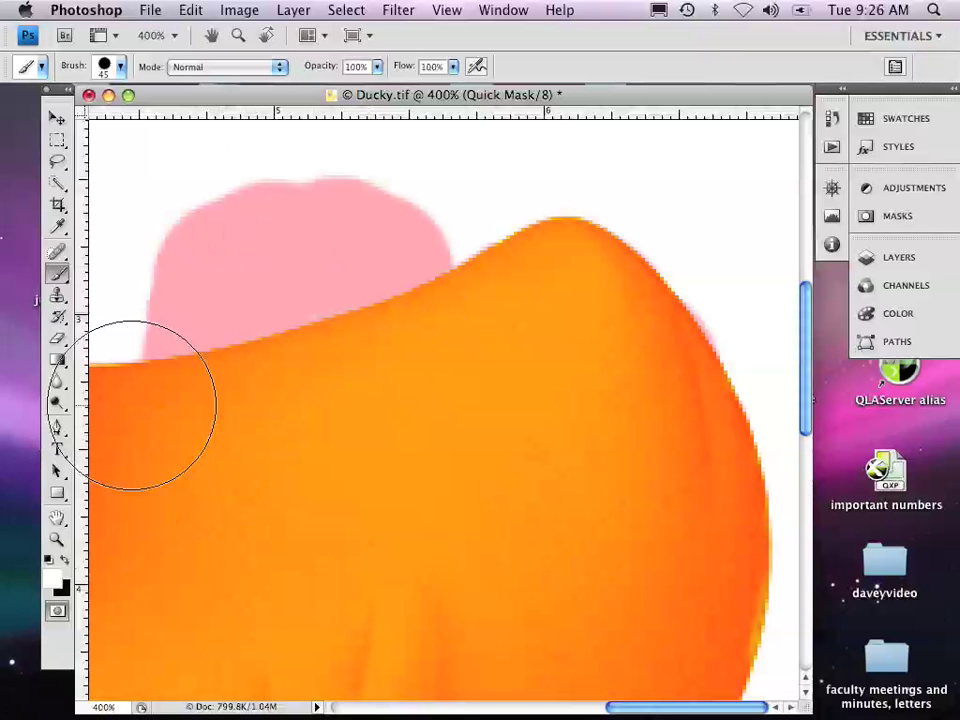
mouse_move(165, 205)
mouse_down()
mouse_move(184, 221)
mouse_move(364, 171)
mouse_move(150, 272)
mouse_move(332, 225)
mouse_move(414, 189)
mouse_move(452, 470)
mouse_up()
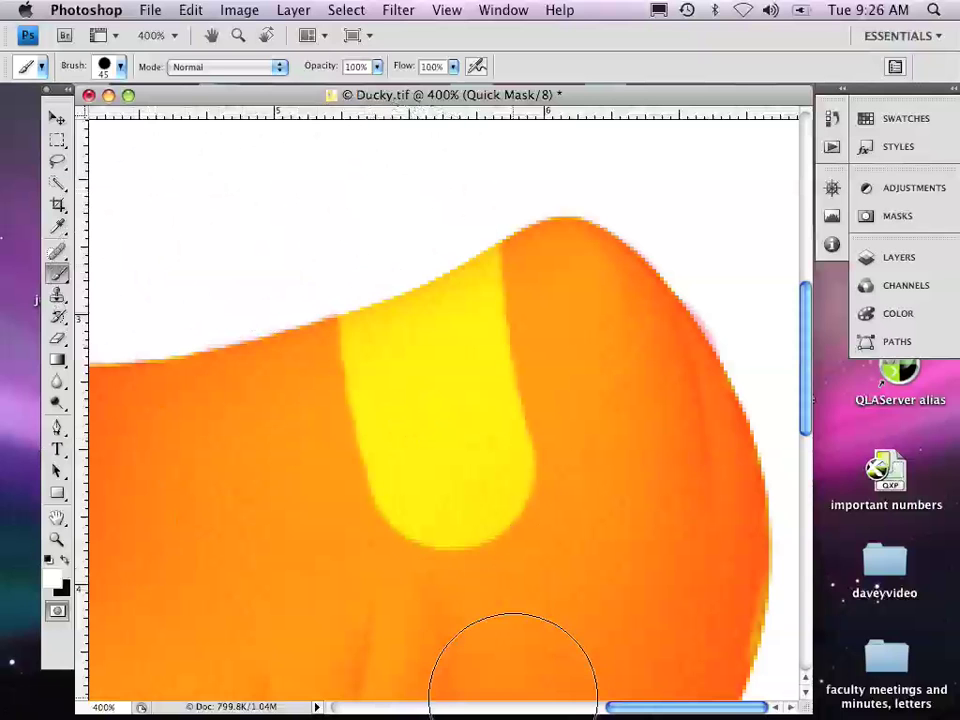
Step: Return to 100% view and repaint the erased band on the upper wing with black
key(super+minus)
key(super+minus)
key(super+minus)
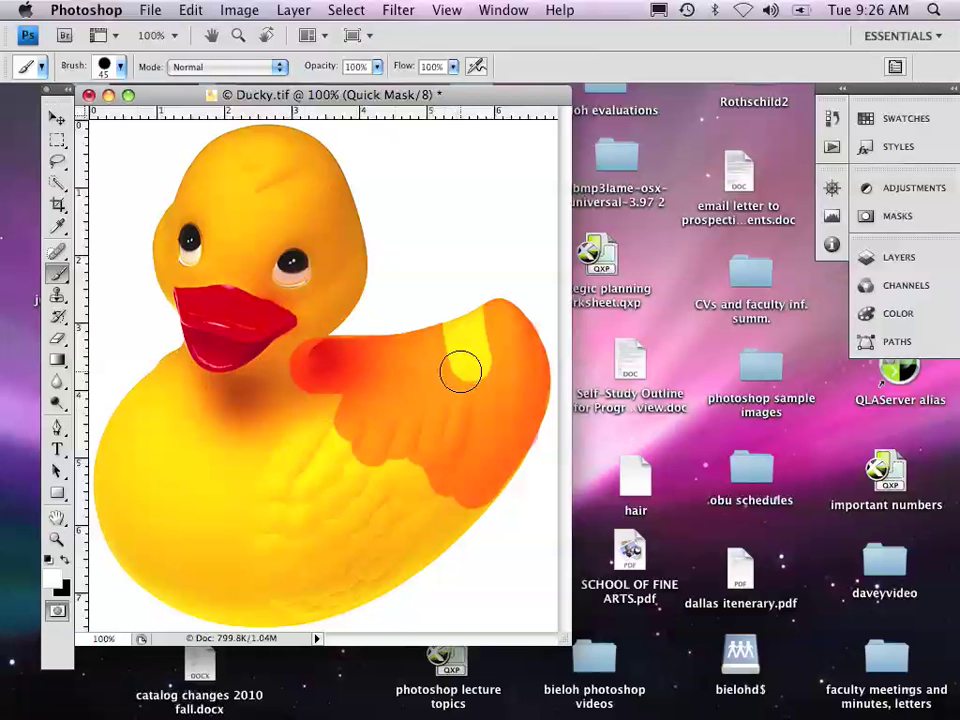
key(x)
mouse_move(460, 372)
mouse_down()
mouse_move(476, 349)
mouse_move(465, 338)
mouse_move(500, 320)
mouse_move(429, 343)
mouse_up()
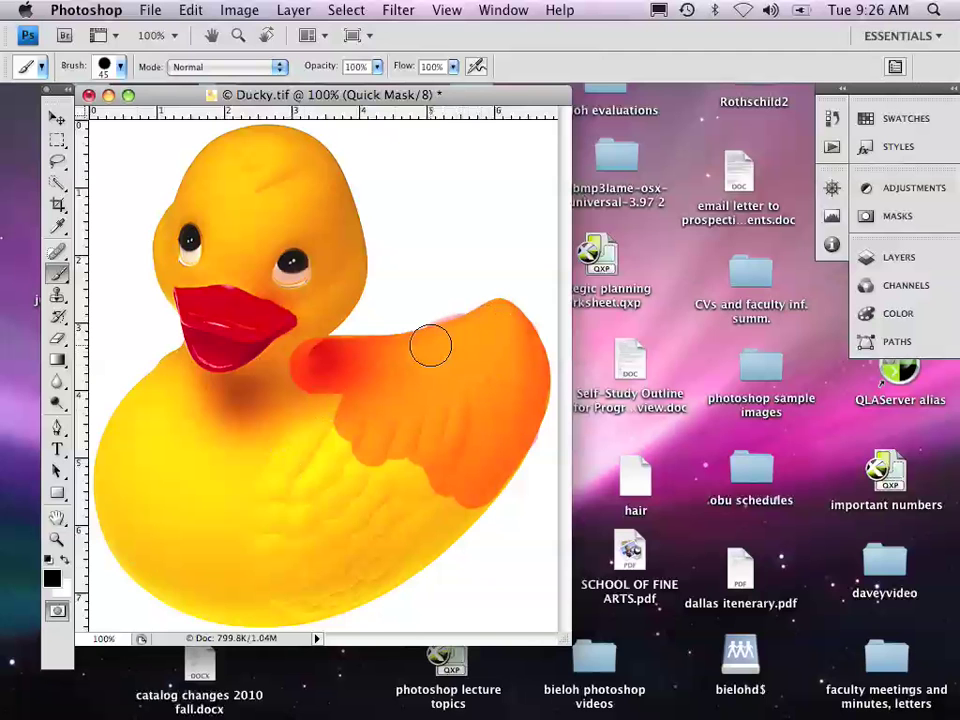
Step: Change the Quick Mask color to bright green (00ff2a), keeping 50% opacity, and re-enter Quick Mask mode
double_click(58, 612)
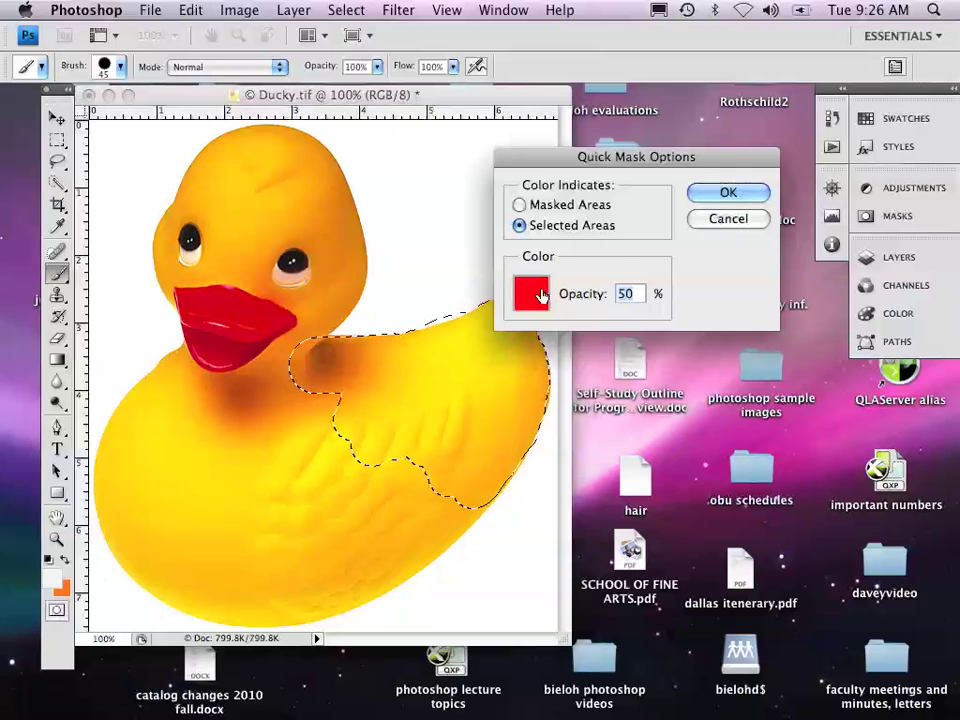
click(527, 298)
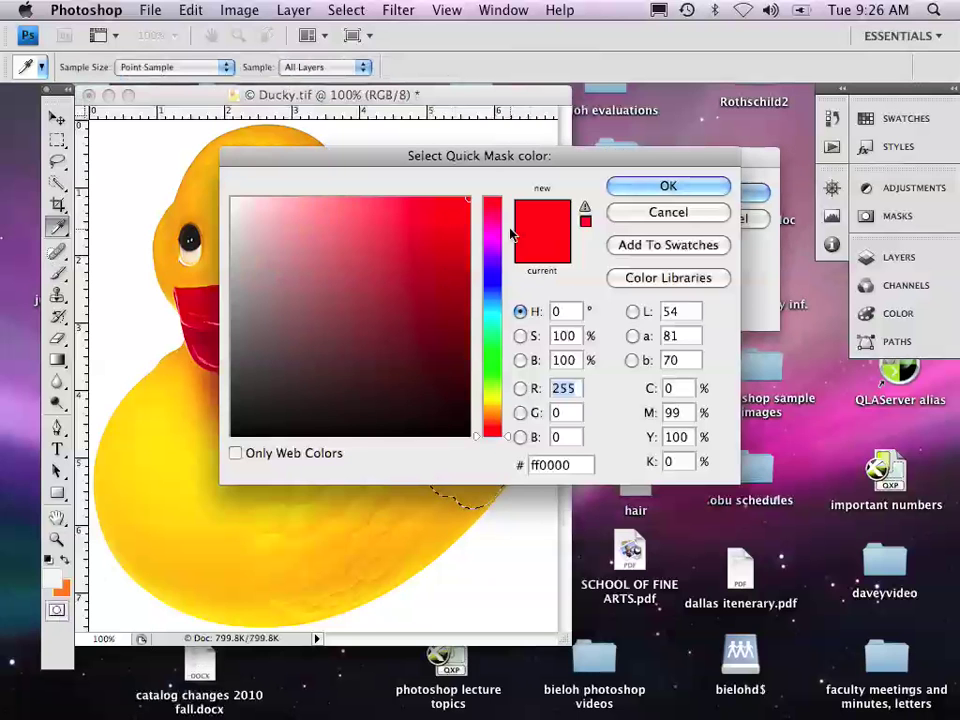
click(490, 244)
drag(490, 251, 480, 351)
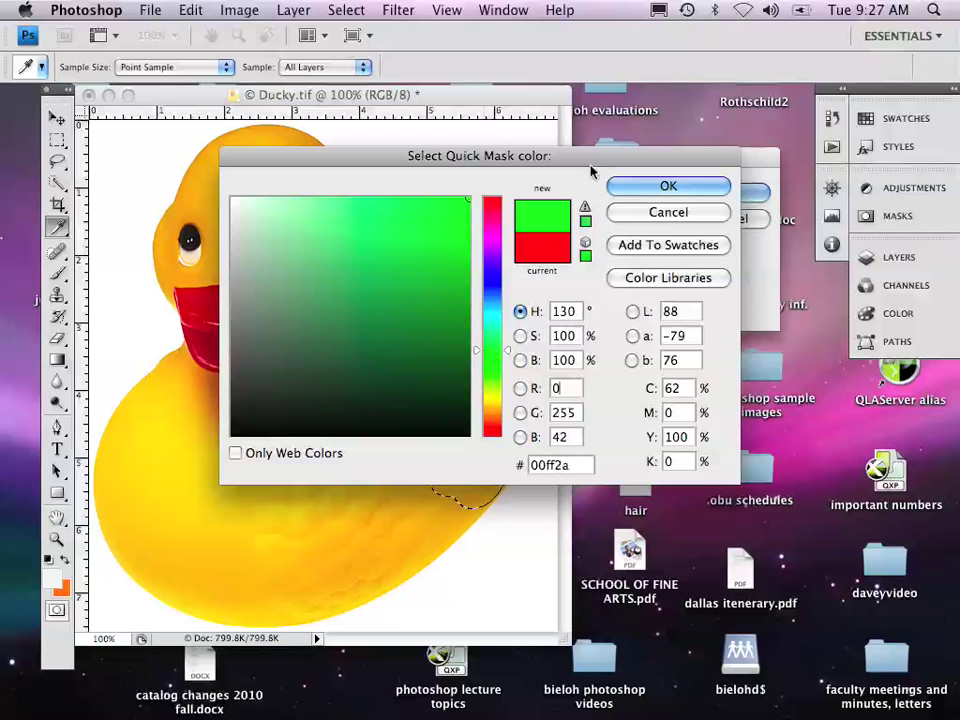
click(640, 190)
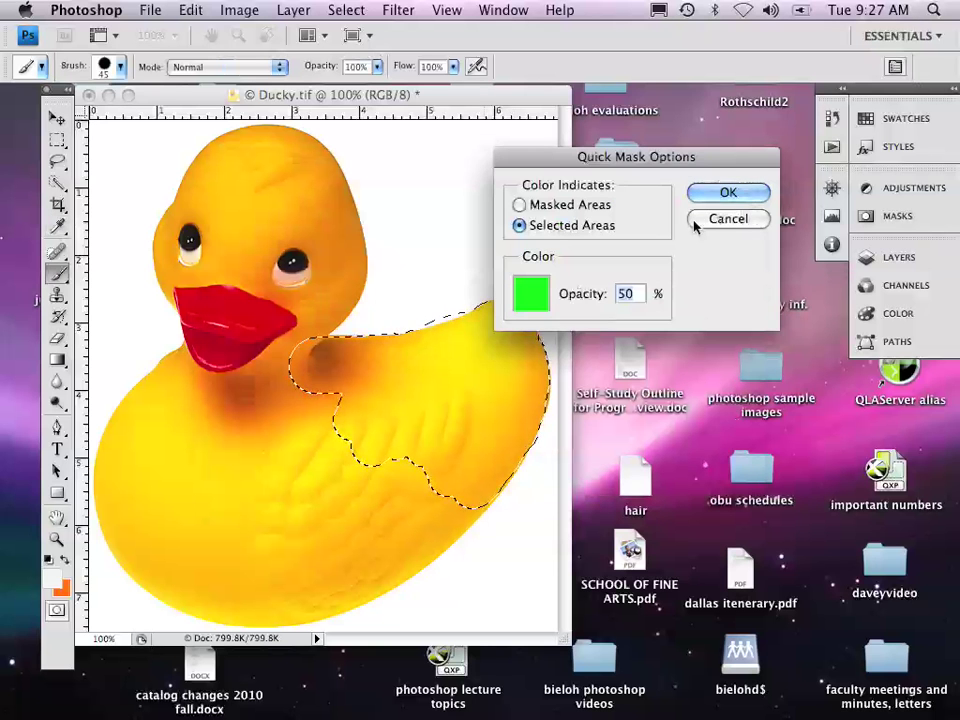
click(730, 194)
key(q)
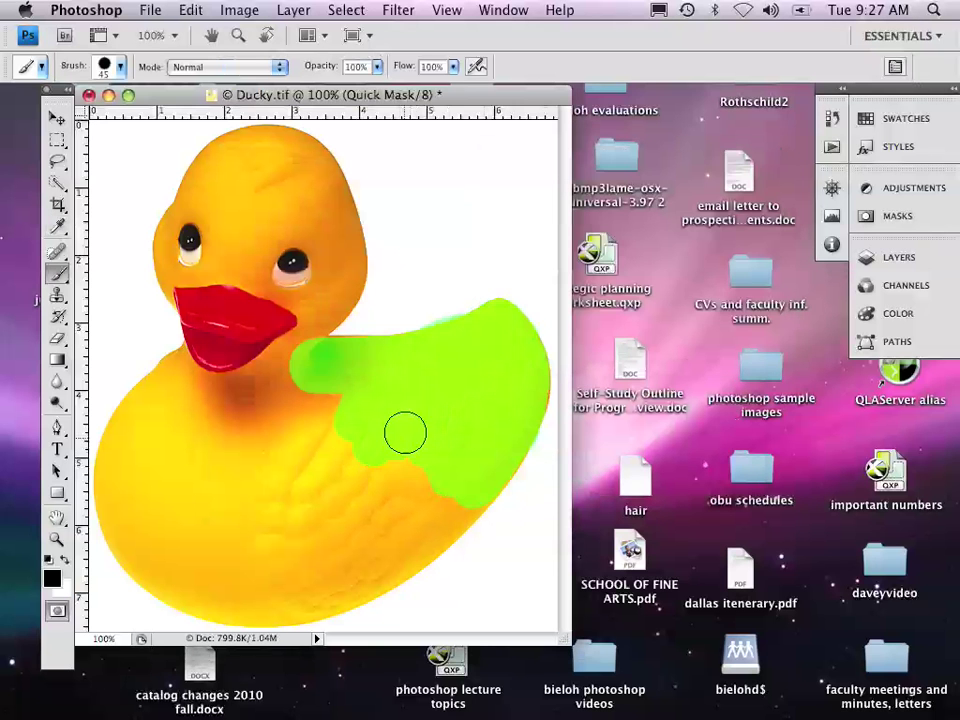
Step: Extend the green mask over the wing toward the chest and past the back, and erase it along the neck and back with white
mouse_move(390, 409)
mouse_down()
mouse_move(297, 465)
mouse_move(343, 396)
mouse_move(282, 386)
mouse_move(295, 367)
mouse_move(405, 482)
mouse_move(373, 465)
mouse_move(409, 455)
mouse_up()
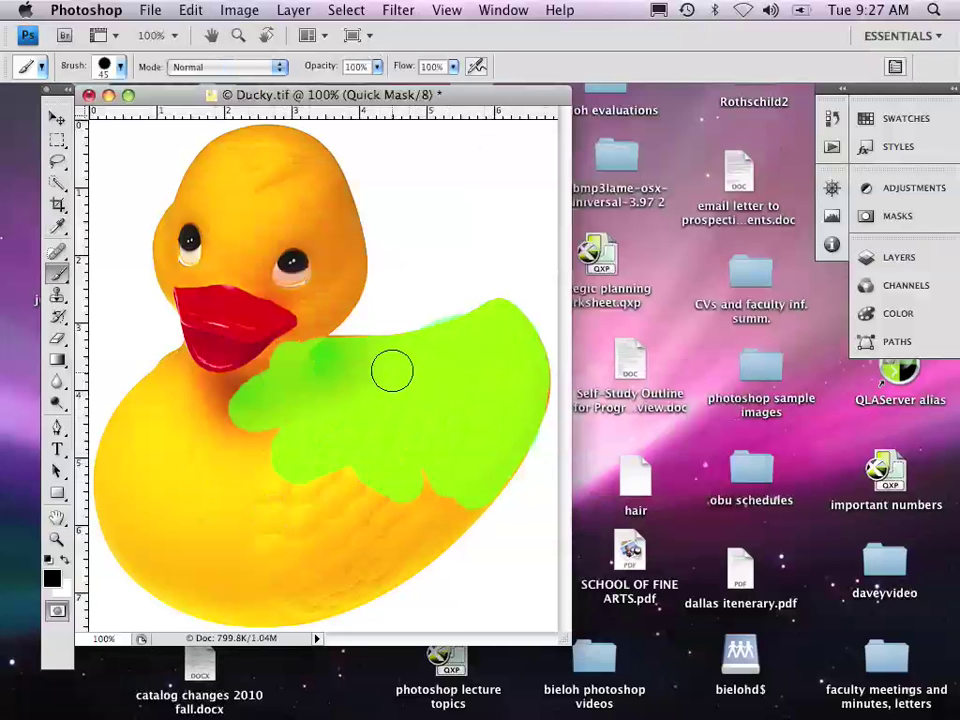
drag(392, 371, 335, 357)
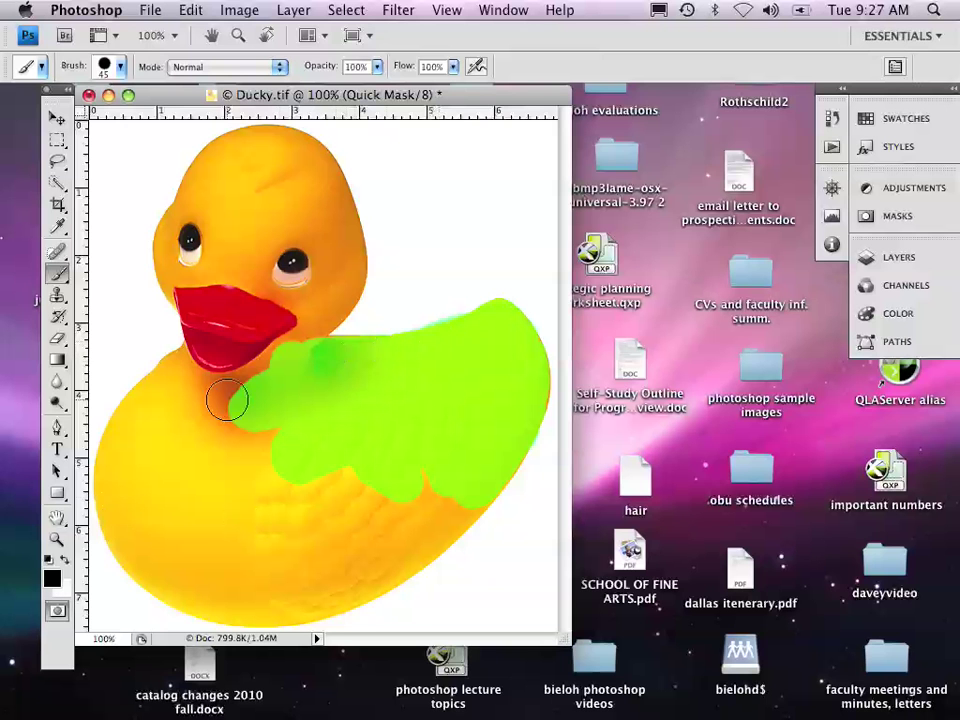
mouse_move(227, 400)
mouse_down()
mouse_move(308, 387)
mouse_move(384, 398)
mouse_move(328, 353)
mouse_move(462, 306)
mouse_move(425, 304)
mouse_up()
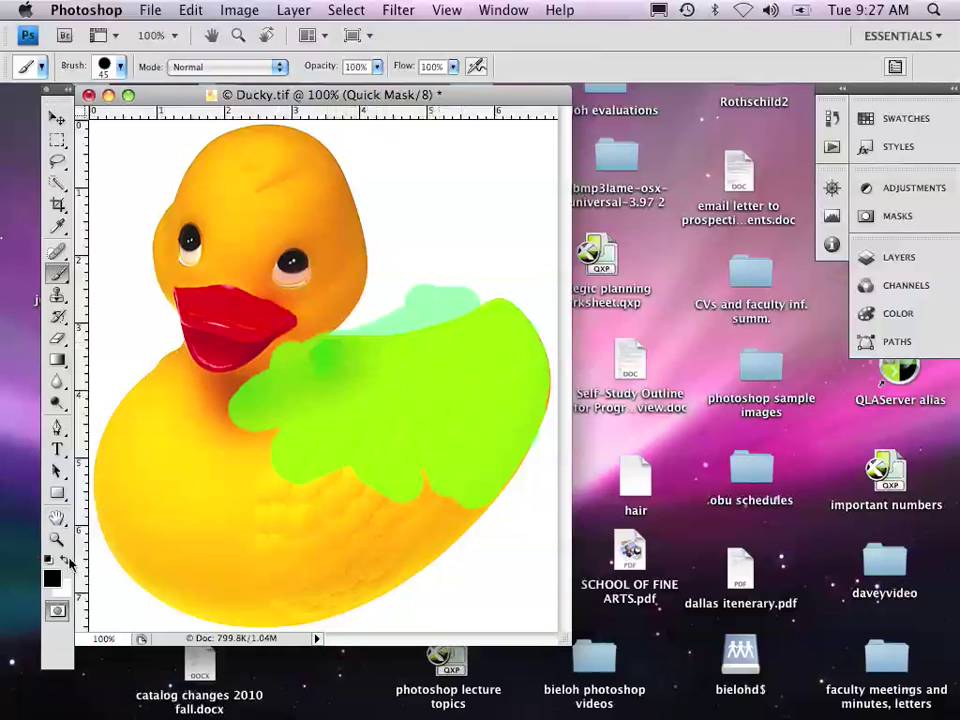
click(65, 565)
mouse_move(409, 251)
mouse_down()
mouse_move(454, 268)
mouse_move(347, 312)
mouse_move(469, 288)
mouse_move(409, 317)
mouse_move(306, 336)
mouse_move(369, 360)
mouse_move(335, 390)
mouse_move(295, 342)
mouse_up()
Step: Soften the brush to 2% hardness and enlarge it to 90 px, with black as the painting color
click(121, 68)
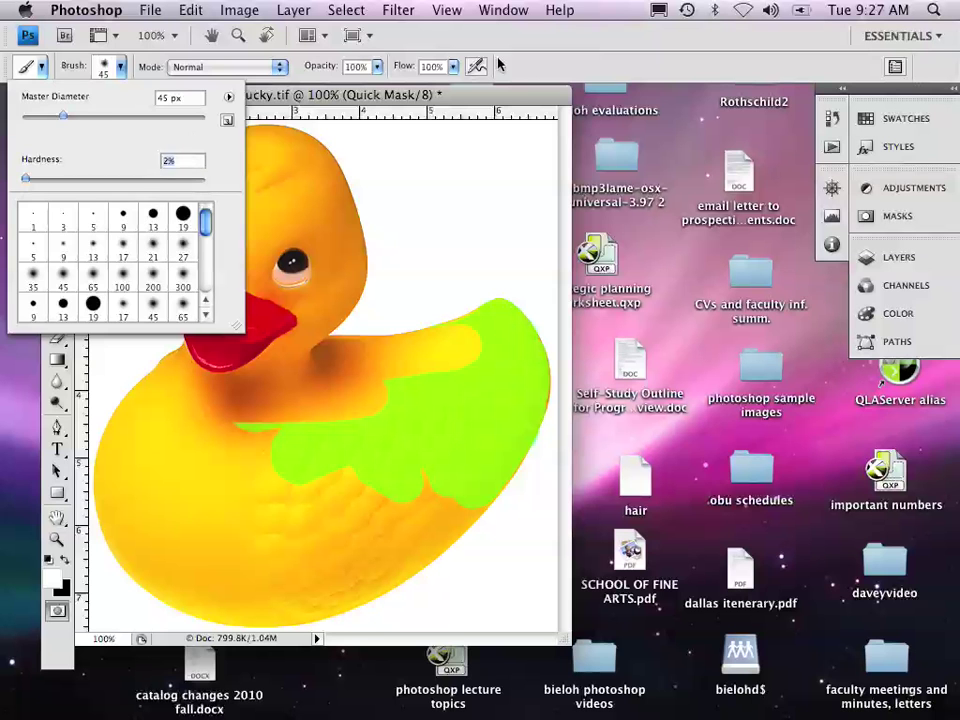
key(Return)
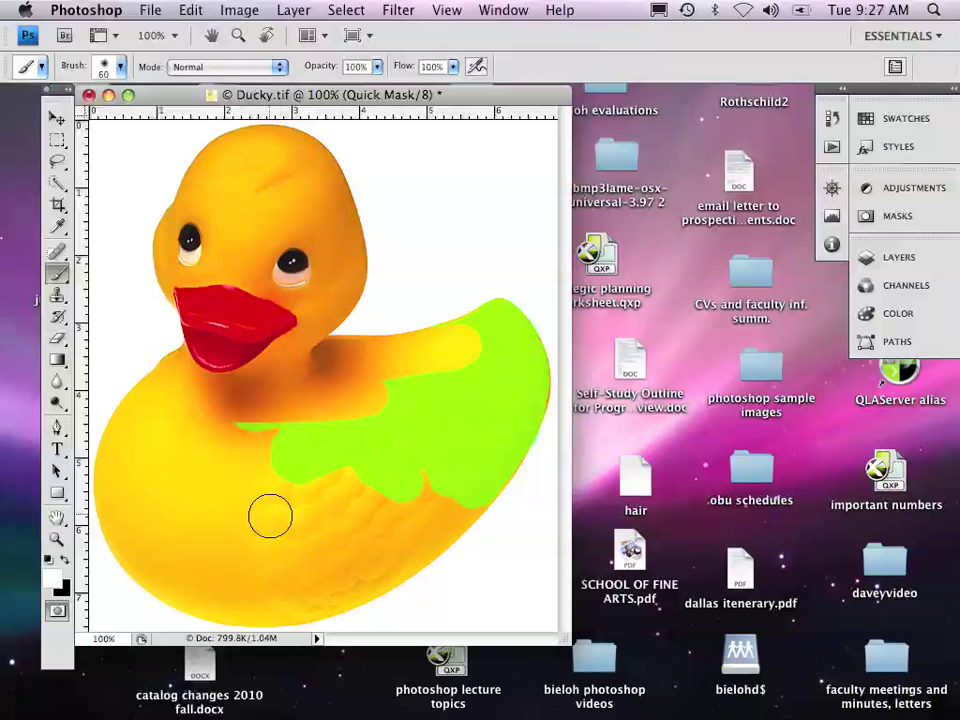
key(bracketright)
key(bracketright)
key(bracketright)
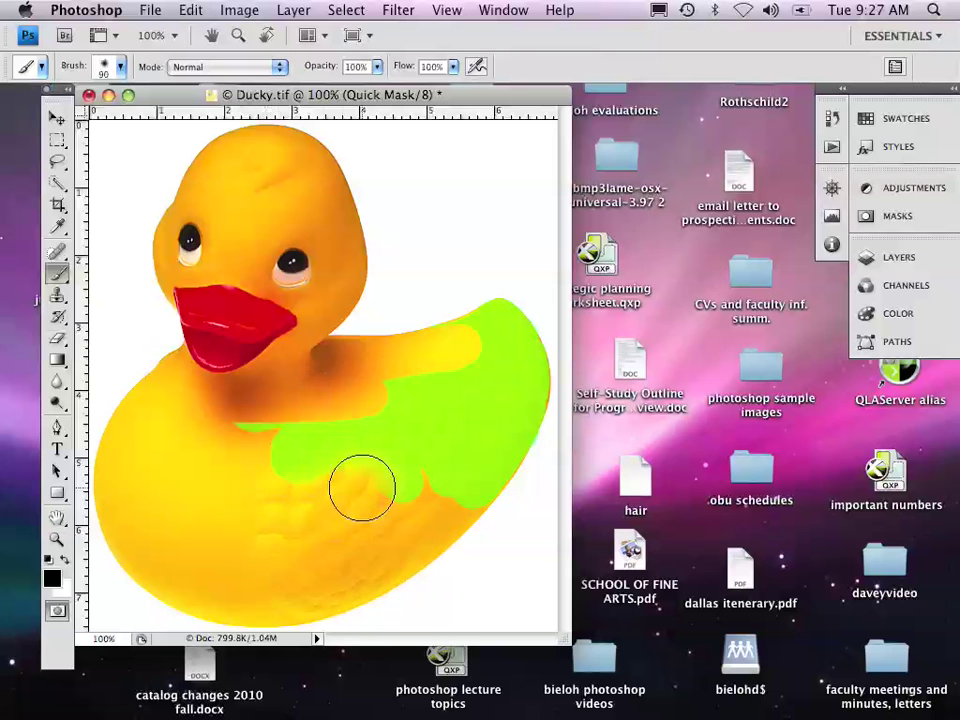
Step: Paint a soft-edged mask across the wing and lower body of the duck, and turn it into a selection in standard mode
mouse_move(362, 487)
mouse_down()
mouse_move(260, 530)
mouse_move(419, 453)
mouse_move(358, 560)
mouse_move(275, 573)
mouse_move(420, 515)
mouse_move(439, 481)
mouse_move(439, 423)
mouse_move(305, 430)
mouse_move(178, 470)
mouse_move(252, 486)
mouse_move(311, 459)
mouse_move(254, 444)
mouse_move(471, 377)
mouse_move(315, 467)
mouse_up()
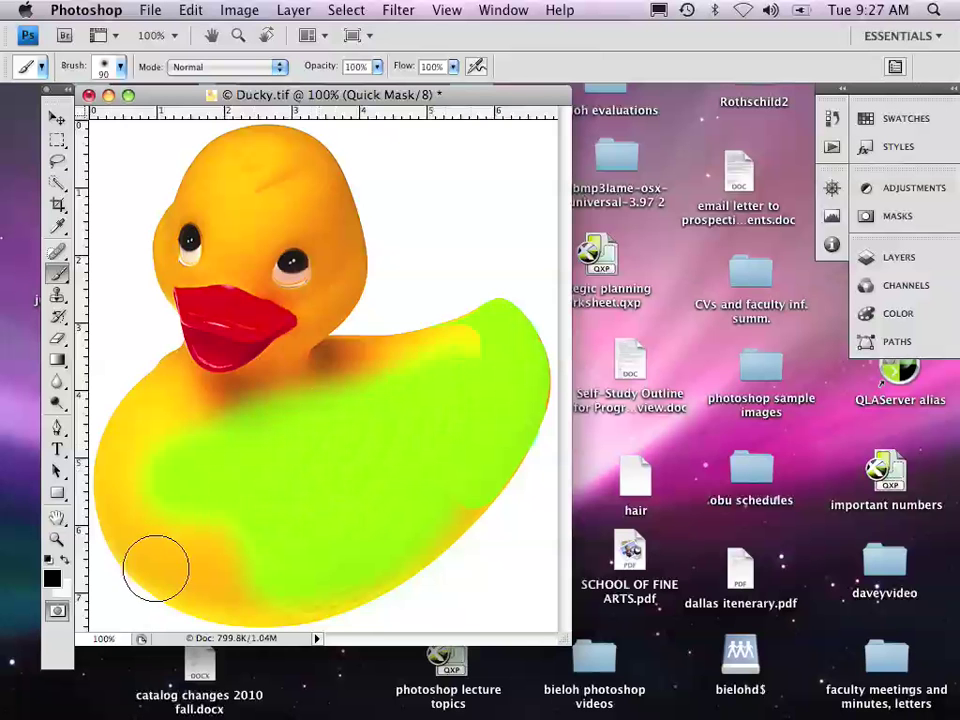
click(57, 612)
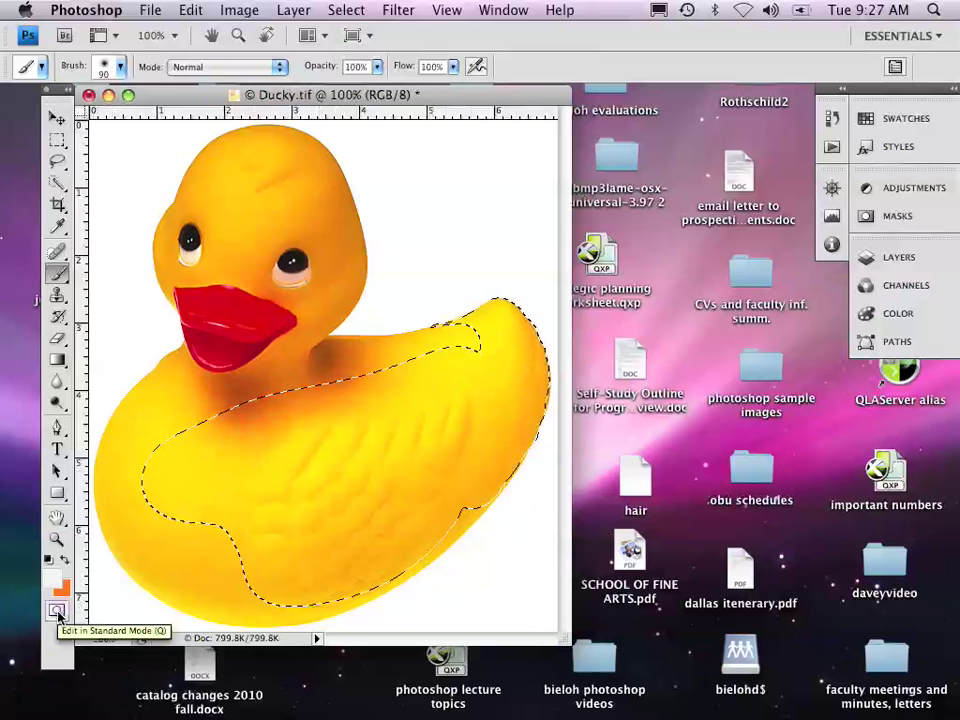